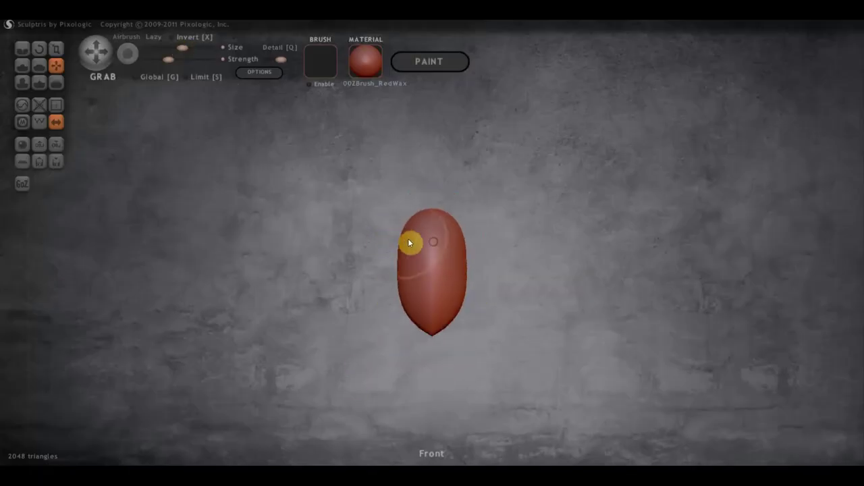
Step: Build up lumps on the blob and pull its bottom downward to elongate the head
{"action": "left_click_drag", "start_coordinate": [525, 254], "coordinate": [486, 341]}
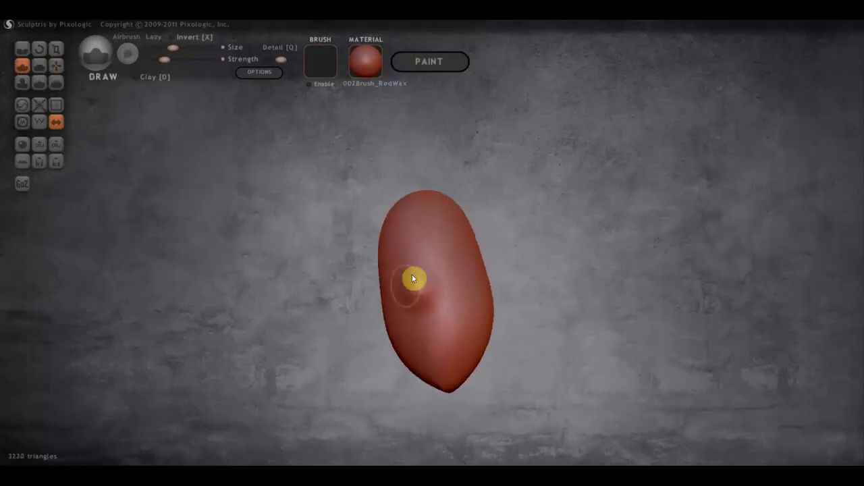
{"action": "left_click_drag", "start_coordinate": [410, 297], "coordinate": [428, 304]}
{"action": "right_click_drag", "start_coordinate": [428, 304], "coordinate": [382, 356]}
{"action": "key", "text": "g"}
{"action": "mouse_move", "coordinate": [382, 356]}
{"action": "left_mouse_down"}
{"action": "mouse_move", "coordinate": [378, 411]}
{"action": "mouse_move", "coordinate": [285, 392]}
{"action": "mouse_move", "coordinate": [541, 270]}
{"action": "left_mouse_up"}
Step: Press in an eye socket at lower brush strength and build up a round clay nose
{"action": "key", "text": "d"}
{"action": "scroll", "coordinate": [361, 166], "scroll_direction": "up", "scroll_amount": 3}
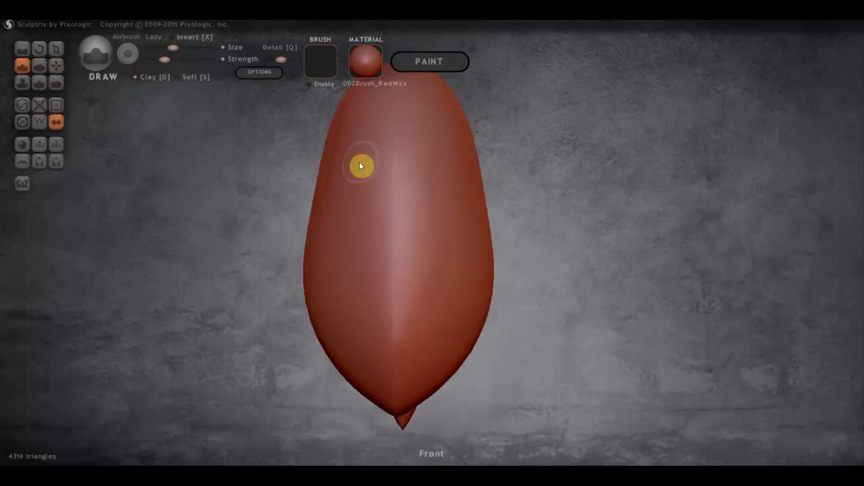
{"action": "left_click", "coordinate": [341, 158]}
{"action": "left_click", "coordinate": [367, 172]}
{"action": "scroll", "coordinate": [405, 247], "scroll_direction": "down", "scroll_amount": 2}
{"action": "left_click_drag", "start_coordinate": [405, 247], "coordinate": [374, 257]}
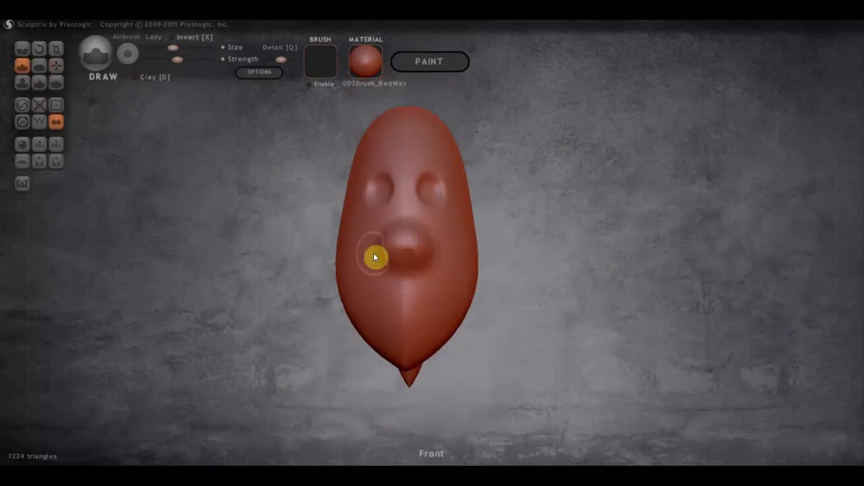
{"action": "left_click", "coordinate": [141, 78]}
{"action": "left_click_drag", "start_coordinate": [384, 156], "coordinate": [395, 142]}
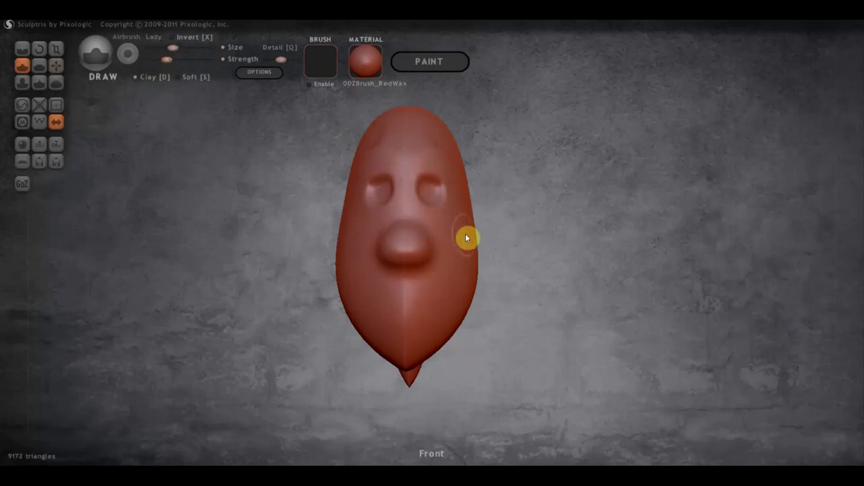
Step: Crease a long smiling mouth ridge under the nose
{"action": "left_click_drag", "start_coordinate": [466, 237], "coordinate": [378, 277]}
{"action": "mouse_move", "coordinate": [378, 277]}
{"action": "left_mouse_down"}
{"action": "mouse_move", "coordinate": [357, 280]}
{"action": "mouse_move", "coordinate": [285, 200]}
{"action": "left_mouse_up"}
{"action": "key", "text": "c"}
{"action": "mouse_move", "coordinate": [358, 297]}
{"action": "left_mouse_down"}
{"action": "mouse_move", "coordinate": [464, 281]}
{"action": "mouse_move", "coordinate": [274, 287]}
{"action": "left_mouse_up"}
{"action": "scroll", "coordinate": [464, 281], "scroll_direction": "up", "scroll_amount": 2}
{"action": "left_click", "coordinate": [23, 65]}
Step: Flatten the mouth area so the lips and chin protrude
{"action": "scroll", "coordinate": [489, 295], "scroll_direction": "up", "scroll_amount": 2}
{"action": "key", "text": "f"}
{"action": "scroll", "coordinate": [274, 287], "scroll_direction": "up", "scroll_amount": 2}
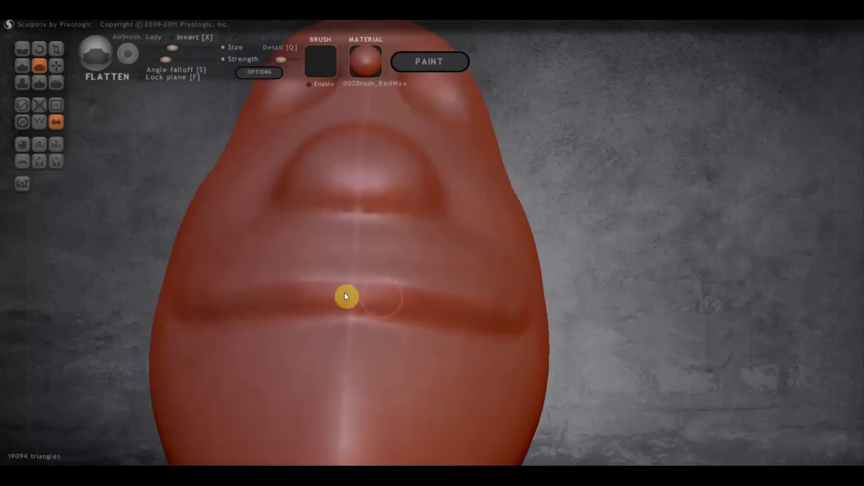
{"action": "mouse_move", "coordinate": [347, 295]}
{"action": "left_mouse_down"}
{"action": "mouse_move", "coordinate": [496, 328]}
{"action": "mouse_move", "coordinate": [466, 353]}
{"action": "mouse_move", "coordinate": [453, 289]}
{"action": "mouse_move", "coordinate": [346, 362]}
{"action": "mouse_move", "coordinate": [390, 322]}
{"action": "mouse_move", "coordinate": [405, 378]}
{"action": "mouse_move", "coordinate": [415, 270]}
{"action": "mouse_move", "coordinate": [549, 255]}
{"action": "left_mouse_up"}
{"action": "key", "text": "g"}
{"action": "scroll", "coordinate": [405, 379], "scroll_direction": "down", "scroll_amount": 2}
{"action": "key", "text": "d"}
{"action": "scroll", "coordinate": [318, 247], "scroll_direction": "down", "scroll_amount": 1}
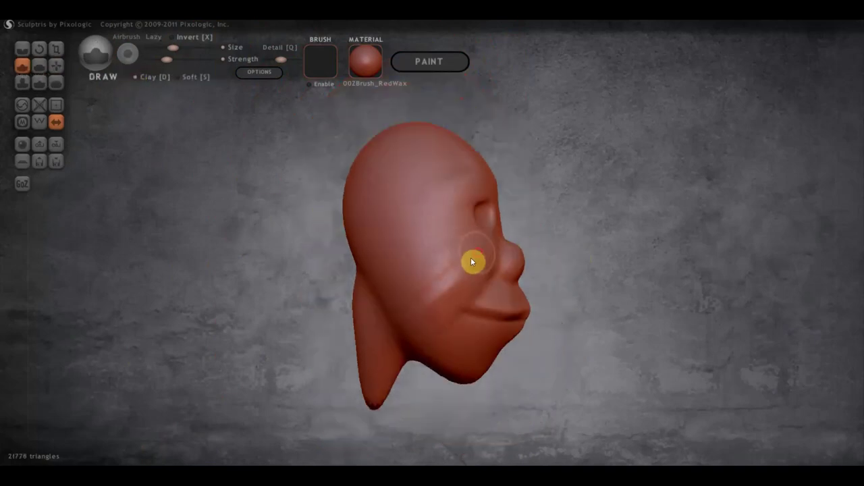
Step: Press in a small nostril and crease the edge of an eye socket
{"action": "right_click_drag", "start_coordinate": [470, 257], "coordinate": [485, 232]}
{"action": "scroll", "coordinate": [484, 232], "scroll_direction": "up", "scroll_amount": 2}
{"action": "left_click_drag", "start_coordinate": [471, 250], "coordinate": [451, 254]}
{"action": "key", "text": "c"}
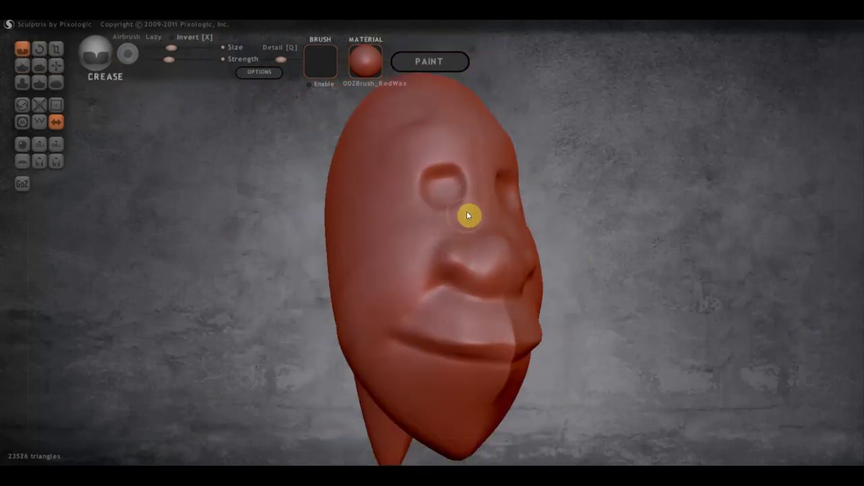
{"action": "right_click_drag", "start_coordinate": [466, 211], "coordinate": [438, 289]}
{"action": "key", "text": "d"}
{"action": "scroll", "coordinate": [462, 268], "scroll_direction": "up", "scroll_amount": 2}
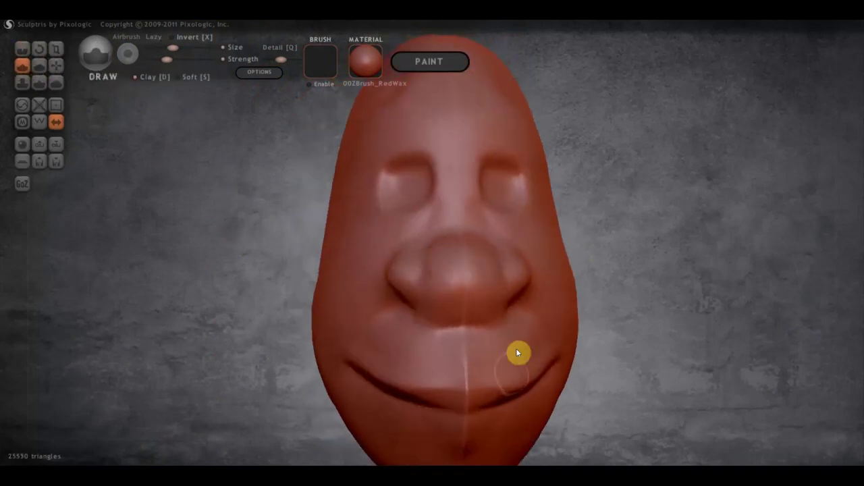
Step: Check the head from the side, then sculpt a groove across the lips
{"action": "right_click_drag", "start_coordinate": [423, 146], "coordinate": [471, 179]}
{"action": "left_click", "coordinate": [57, 70]}
{"action": "right_click_drag", "start_coordinate": [432, 216], "coordinate": [499, 210]}
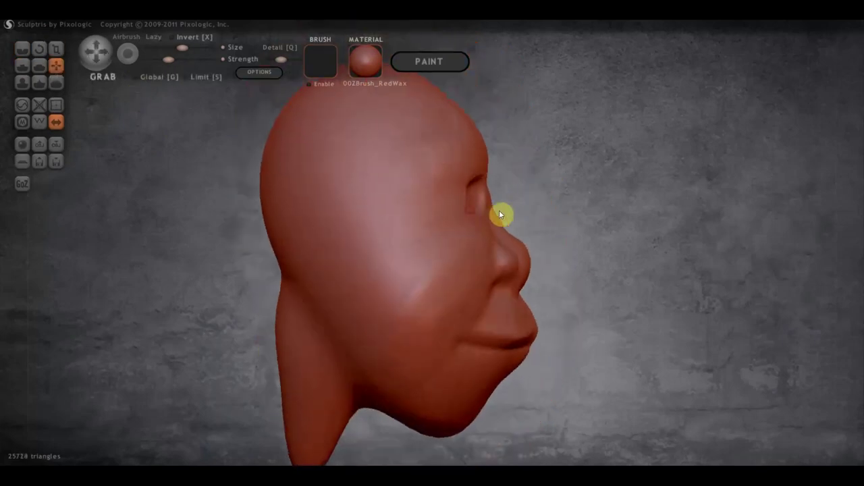
{"action": "scroll", "coordinate": [485, 218], "scroll_direction": "up", "scroll_amount": 3}
{"action": "right_click_drag", "start_coordinate": [604, 285], "coordinate": [384, 267]}
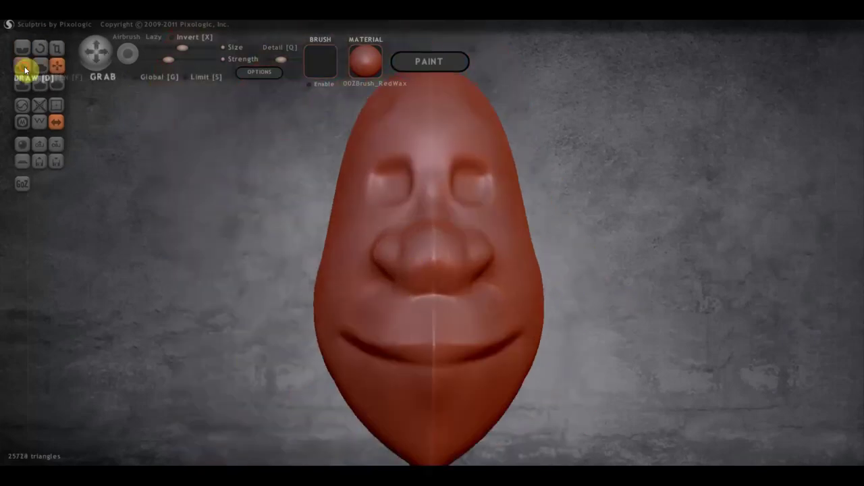
{"action": "left_click", "coordinate": [22, 65]}
{"action": "scroll", "coordinate": [507, 301], "scroll_direction": "up", "scroll_amount": 2}
{"action": "left_click_drag", "start_coordinate": [508, 301], "coordinate": [518, 307]}
Step: Flatten the lips with two passes and check the profile
{"action": "mouse_move", "coordinate": [518, 306]}
{"action": "right_mouse_down"}
{"action": "mouse_move", "coordinate": [330, 290]}
{"action": "mouse_move", "coordinate": [297, 342]}
{"action": "right_mouse_up"}
{"action": "key", "text": "f"}
{"action": "left_click_drag", "start_coordinate": [297, 342], "coordinate": [380, 357]}
{"action": "right_click_drag", "start_coordinate": [380, 357], "coordinate": [418, 319]}
{"action": "left_click_drag", "start_coordinate": [418, 319], "coordinate": [322, 314]}
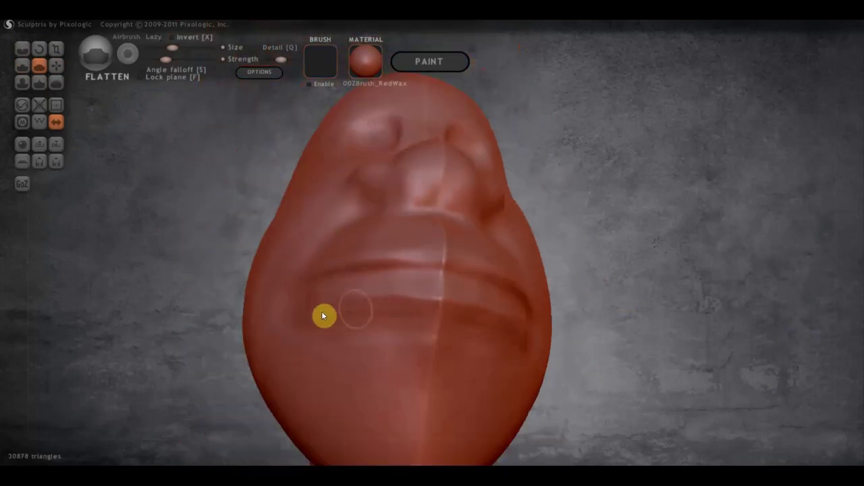
{"action": "mouse_move", "coordinate": [322, 313]}
{"action": "right_mouse_down"}
{"action": "mouse_move", "coordinate": [107, 125]}
{"action": "mouse_move", "coordinate": [481, 329]}
{"action": "right_mouse_up"}
{"action": "scroll", "coordinate": [482, 329], "scroll_direction": "down", "scroll_amount": 3}
{"action": "key", "text": "d"}
Step: Build up an ear on the side of the head and pull it outward
{"action": "left_click_drag", "start_coordinate": [470, 351], "coordinate": [479, 341]}
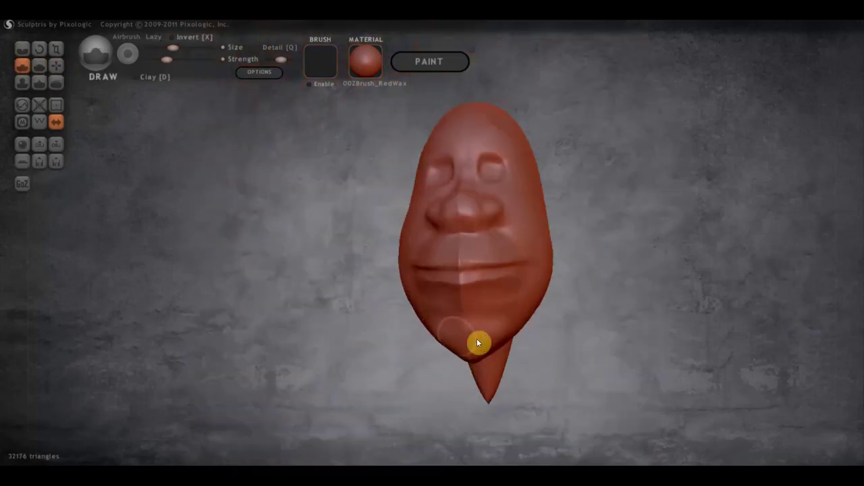
{"action": "right_click_drag", "start_coordinate": [479, 342], "coordinate": [528, 183]}
{"action": "left_click_drag", "start_coordinate": [528, 183], "coordinate": [550, 203]}
{"action": "key", "text": "g"}
{"action": "mouse_move", "coordinate": [550, 202]}
{"action": "right_mouse_down"}
{"action": "mouse_move", "coordinate": [22, 66]}
{"action": "mouse_move", "coordinate": [463, 234]}
{"action": "right_mouse_up"}
{"action": "left_click", "coordinate": [22, 65]}
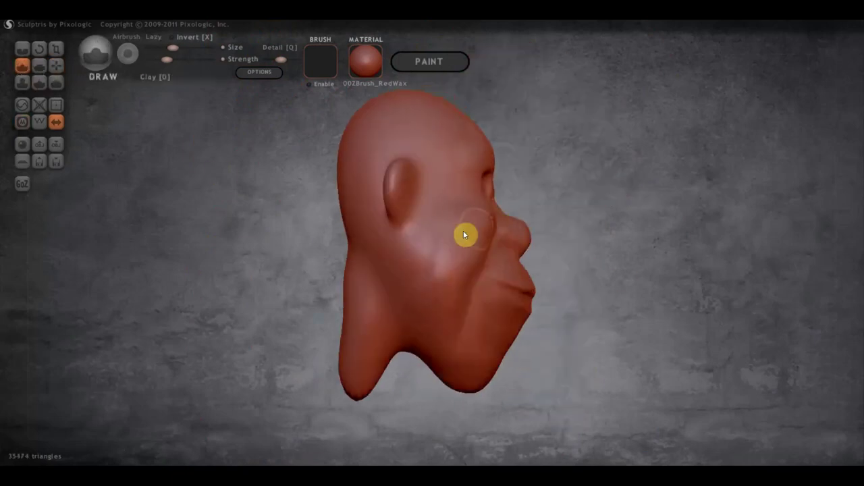
{"action": "mouse_move", "coordinate": [463, 233]}
{"action": "left_mouse_down"}
{"action": "mouse_move", "coordinate": [421, 228]}
{"action": "mouse_move", "coordinate": [459, 241]}
{"action": "left_mouse_up"}
{"action": "mouse_move", "coordinate": [459, 241]}
{"action": "right_mouse_down"}
{"action": "mouse_move", "coordinate": [343, 257]}
{"action": "mouse_move", "coordinate": [424, 215]}
{"action": "right_mouse_up"}
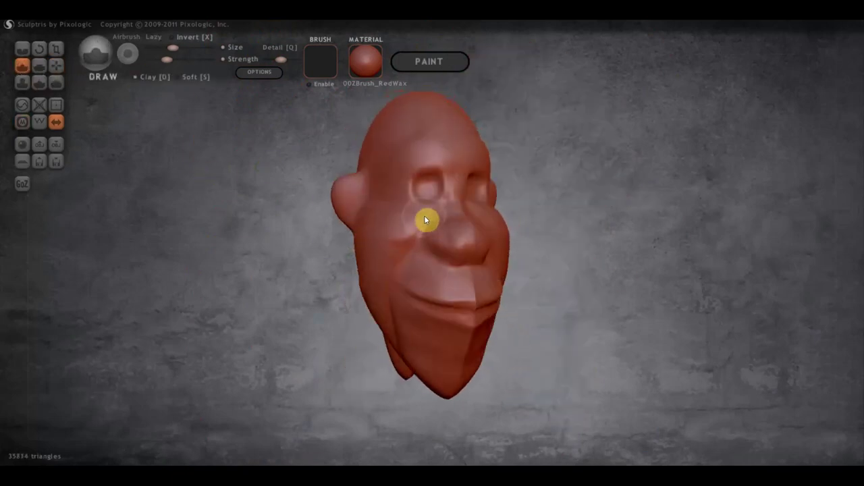
Step: Flatten the cheek and eye area
{"action": "key", "text": "f"}
{"action": "left_click_drag", "start_coordinate": [422, 244], "coordinate": [438, 278]}
{"action": "mouse_move", "coordinate": [438, 279]}
{"action": "right_mouse_down"}
{"action": "mouse_move", "coordinate": [378, 279]}
{"action": "mouse_move", "coordinate": [443, 291]}
{"action": "right_mouse_up"}
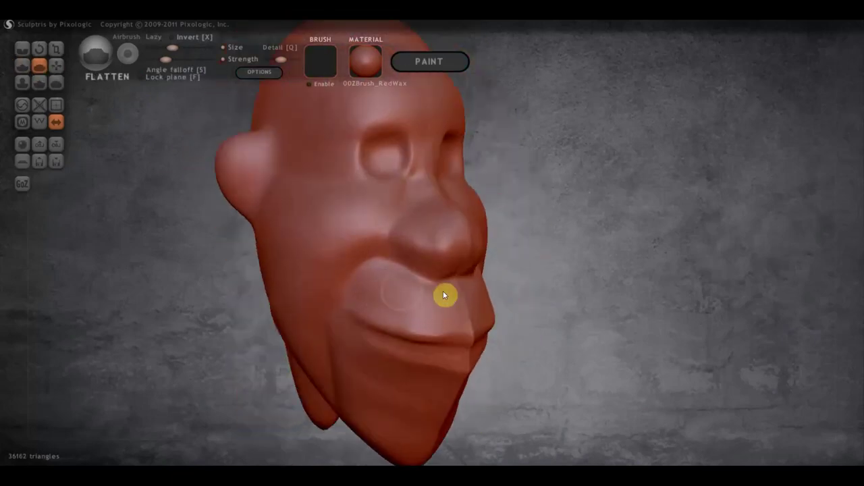
{"action": "mouse_move", "coordinate": [443, 291]}
{"action": "left_mouse_down"}
{"action": "mouse_move", "coordinate": [349, 241]}
{"action": "mouse_move", "coordinate": [345, 182]}
{"action": "mouse_move", "coordinate": [414, 164]}
{"action": "left_mouse_up"}
{"action": "mouse_move", "coordinate": [414, 164]}
{"action": "right_mouse_down"}
{"action": "mouse_move", "coordinate": [473, 314]}
{"action": "mouse_move", "coordinate": [405, 275]}
{"action": "right_mouse_up"}
Step: Add clay volume around the nostril
{"action": "key", "text": "c"}
{"action": "left_click_drag", "start_coordinate": [405, 276], "coordinate": [432, 263]}
{"action": "left_click", "coordinate": [23, 66]}
{"action": "scroll", "coordinate": [368, 231], "scroll_direction": "up", "scroll_amount": 3}
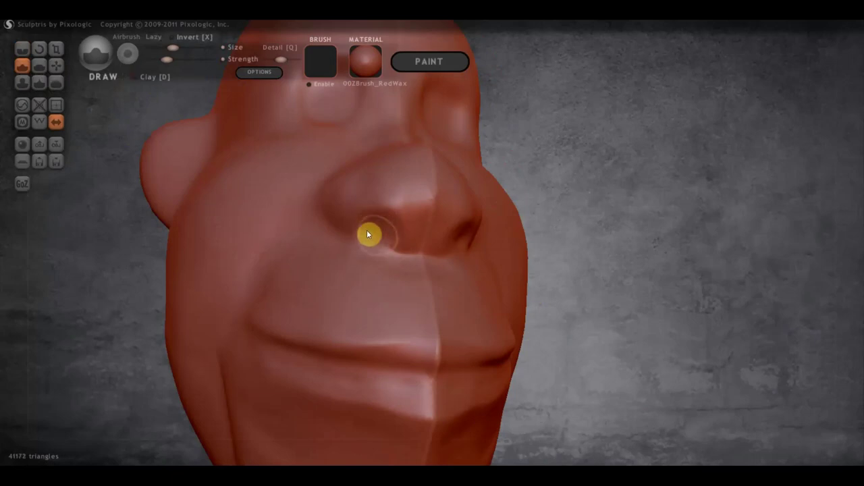
{"action": "left_click_drag", "start_coordinate": [366, 230], "coordinate": [385, 239]}
{"action": "mouse_move", "coordinate": [385, 240]}
{"action": "right_mouse_down"}
{"action": "mouse_move", "coordinate": [405, 253]}
{"action": "mouse_move", "coordinate": [394, 216]}
{"action": "right_mouse_up"}
Step: Crease the outline of the eye and deepen the eyelid crease
{"action": "key", "text": "c"}
{"action": "left_click_drag", "start_coordinate": [394, 216], "coordinate": [384, 202]}
{"action": "right_click_drag", "start_coordinate": [383, 202], "coordinate": [378, 179]}
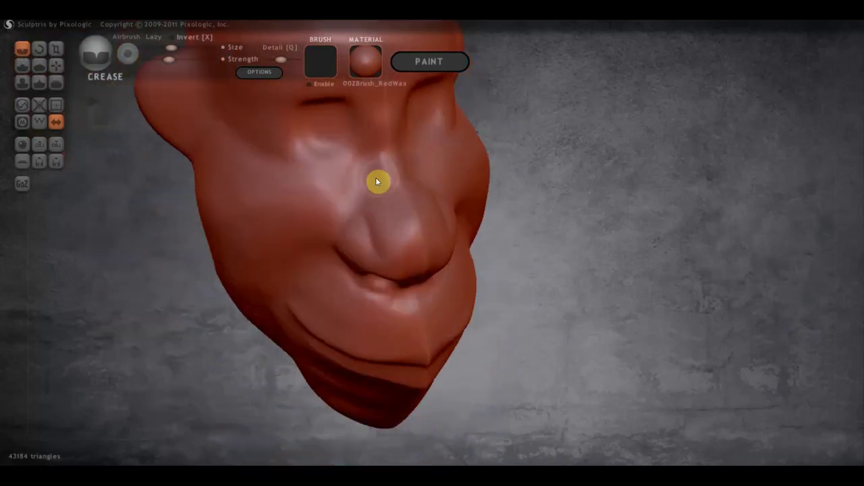
{"action": "mouse_move", "coordinate": [378, 179]}
{"action": "left_mouse_down"}
{"action": "mouse_move", "coordinate": [328, 200]}
{"action": "mouse_move", "coordinate": [274, 147]}
{"action": "left_mouse_up"}
{"action": "mouse_move", "coordinate": [274, 147]}
{"action": "right_mouse_down"}
{"action": "mouse_move", "coordinate": [388, 152]}
{"action": "mouse_move", "coordinate": [309, 299]}
{"action": "mouse_move", "coordinate": [100, 158]}
{"action": "right_mouse_up"}
Step: Reshape the chin with Grab and add a clay stroke to the face
{"action": "key", "text": "g"}
{"action": "left_click_drag", "start_coordinate": [425, 351], "coordinate": [457, 409]}
{"action": "mouse_move", "coordinate": [455, 408]}
{"action": "right_mouse_down"}
{"action": "mouse_move", "coordinate": [390, 396]}
{"action": "mouse_move", "coordinate": [150, 125]}
{"action": "mouse_move", "coordinate": [380, 266]}
{"action": "right_mouse_up"}
{"action": "key", "text": "d"}
{"action": "left_click_drag", "start_coordinate": [380, 266], "coordinate": [380, 326]}
{"action": "mouse_move", "coordinate": [379, 326]}
{"action": "right_mouse_down"}
{"action": "mouse_move", "coordinate": [423, 293]}
{"action": "mouse_move", "coordinate": [407, 271]}
{"action": "mouse_move", "coordinate": [335, 270]}
{"action": "mouse_move", "coordinate": [405, 226]}
{"action": "mouse_move", "coordinate": [380, 254]}
{"action": "right_mouse_up"}
Step: Drag the chin down with Grab into a long neck
{"action": "key", "text": "g"}
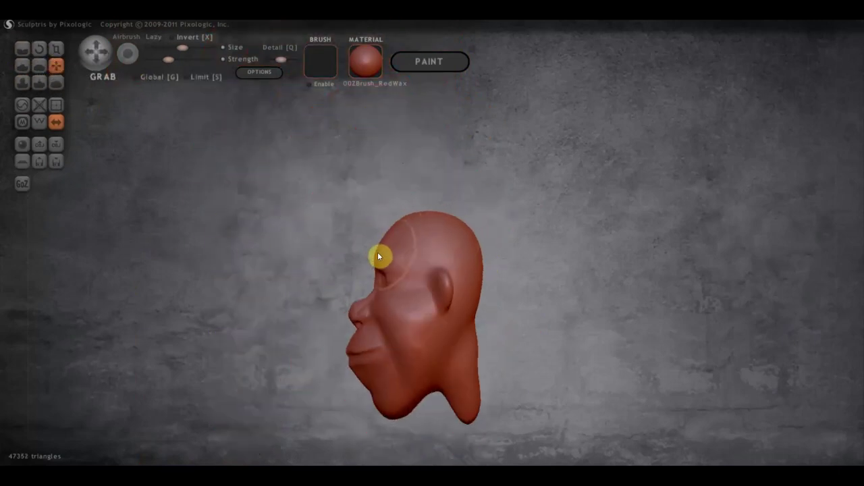
{"action": "key", "text": "c"}
{"action": "mouse_move", "coordinate": [470, 372]}
{"action": "right_mouse_down"}
{"action": "mouse_move", "coordinate": [617, 243]}
{"action": "mouse_move", "coordinate": [423, 268]}
{"action": "right_mouse_up"}
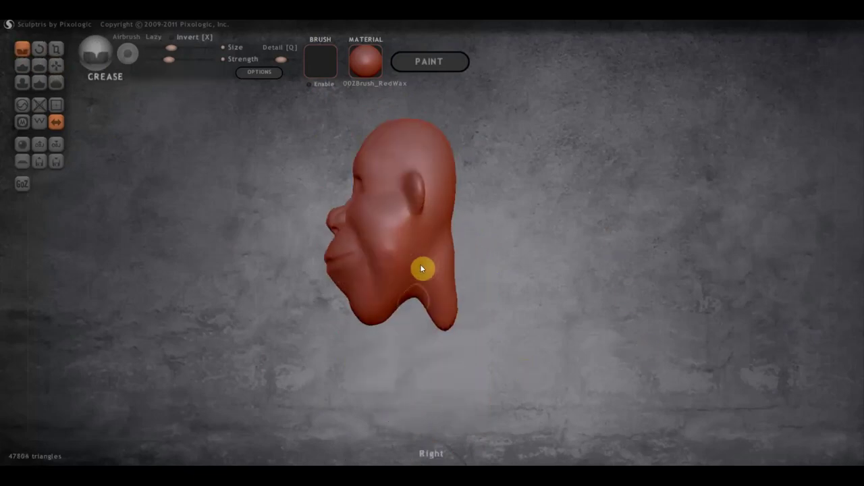
{"action": "key", "text": "g"}
{"action": "left_click_drag", "start_coordinate": [423, 268], "coordinate": [439, 318]}
{"action": "key", "text": "d"}
{"action": "key", "text": "f"}
{"action": "mouse_move", "coordinate": [295, 239]}
{"action": "right_mouse_down"}
{"action": "mouse_move", "coordinate": [450, 362]}
{"action": "mouse_move", "coordinate": [442, 299]}
{"action": "mouse_move", "coordinate": [505, 288]}
{"action": "mouse_move", "coordinate": [428, 261]}
{"action": "right_mouse_up"}
{"action": "right_click_drag", "start_coordinate": [416, 207], "coordinate": [457, 263]}
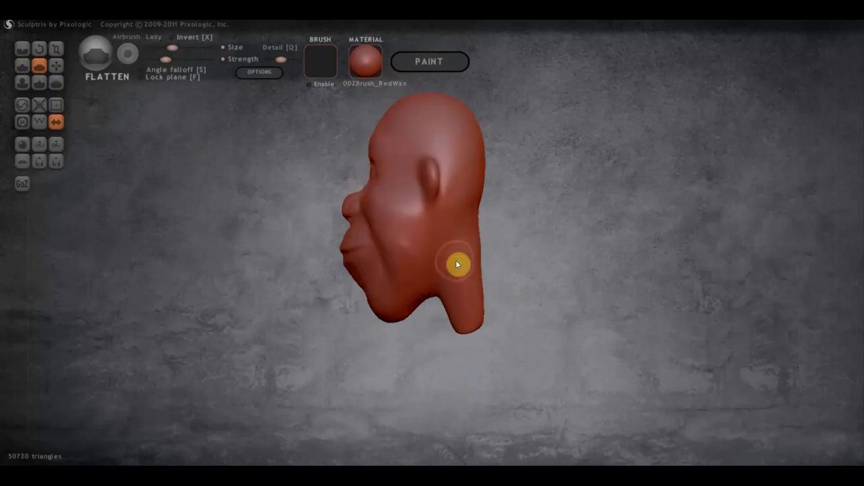
{"action": "left_click", "coordinate": [56, 64]}
{"action": "left_click_drag", "start_coordinate": [465, 284], "coordinate": [480, 313]}
{"action": "scroll", "coordinate": [471, 308], "scroll_direction": "up", "scroll_amount": 3}
{"action": "right_click_drag", "start_coordinate": [470, 308], "coordinate": [440, 282]}
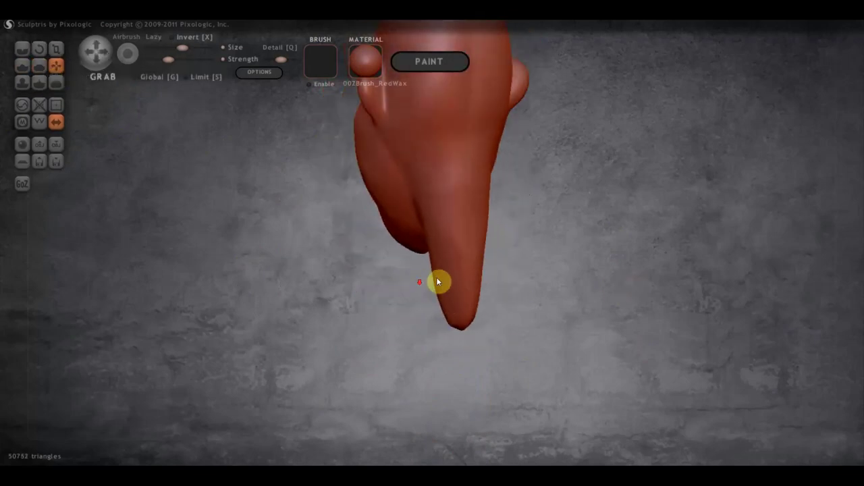
Step: Flatten and smooth the sides of the neck
{"action": "key", "text": "d"}
{"action": "scroll", "coordinate": [436, 254], "scroll_direction": "down", "scroll_amount": 4}
{"action": "mouse_move", "coordinate": [433, 250]}
{"action": "right_mouse_down"}
{"action": "mouse_move", "coordinate": [417, 289]}
{"action": "mouse_move", "coordinate": [405, 286]}
{"action": "mouse_move", "coordinate": [304, 202]}
{"action": "right_mouse_up"}
{"action": "left_click", "coordinate": [40, 65]}
{"action": "mouse_move", "coordinate": [170, 150]}
{"action": "right_mouse_down"}
{"action": "mouse_move", "coordinate": [397, 288]}
{"action": "mouse_move", "coordinate": [448, 227]}
{"action": "right_mouse_up"}
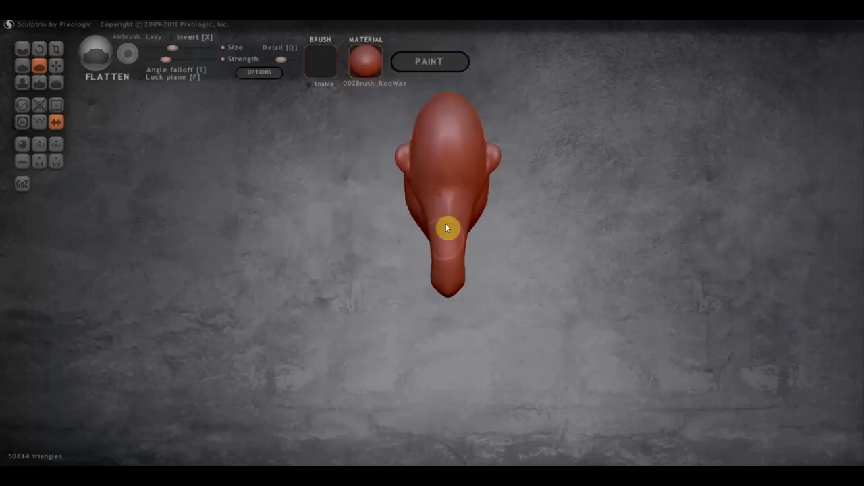
{"action": "left_click_drag", "start_coordinate": [448, 228], "coordinate": [467, 168]}
Step: Add a clay stroke along the neck and flatten the cheek and jaw
{"action": "key", "text": "c"}
{"action": "mouse_move", "coordinate": [466, 168]}
{"action": "right_mouse_down"}
{"action": "mouse_move", "coordinate": [411, 180]}
{"action": "mouse_move", "coordinate": [569, 245]}
{"action": "mouse_move", "coordinate": [413, 188]}
{"action": "mouse_move", "coordinate": [396, 153]}
{"action": "mouse_move", "coordinate": [439, 189]}
{"action": "right_mouse_up"}
{"action": "scroll", "coordinate": [569, 245], "scroll_direction": "up", "scroll_amount": 3}
{"action": "key", "text": "d"}
{"action": "left_click_drag", "start_coordinate": [405, 155], "coordinate": [408, 169]}
{"action": "mouse_move", "coordinate": [707, 295]}
{"action": "right_mouse_down"}
{"action": "mouse_move", "coordinate": [52, 44]}
{"action": "mouse_move", "coordinate": [335, 174]}
{"action": "right_mouse_up"}
{"action": "left_click", "coordinate": [39, 65]}
{"action": "left_click_drag", "start_coordinate": [336, 174], "coordinate": [490, 172]}
{"action": "scroll", "coordinate": [491, 172], "scroll_direction": "up", "scroll_amount": 3}
Step: Pull the nose out much larger with the Grab brush
{"action": "right_click_drag", "start_coordinate": [447, 236], "coordinate": [426, 318]}
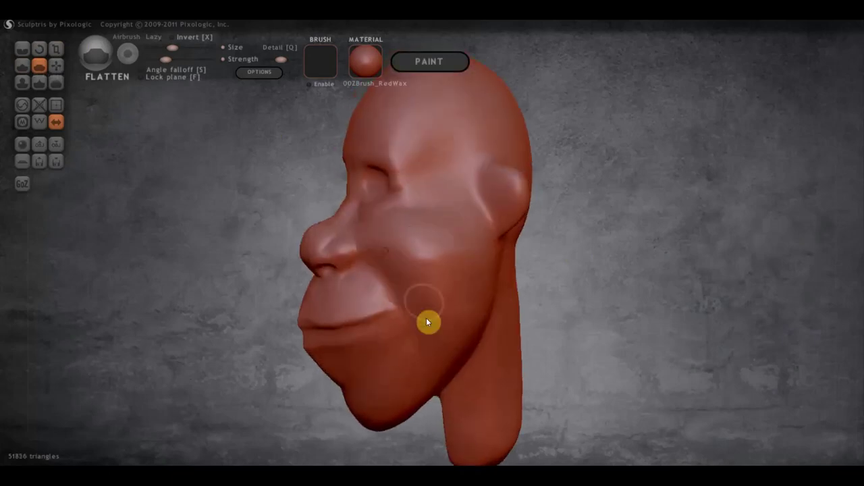
{"action": "left_click_drag", "start_coordinate": [426, 318], "coordinate": [444, 317]}
{"action": "mouse_move", "coordinate": [445, 317]}
{"action": "right_mouse_down"}
{"action": "mouse_move", "coordinate": [545, 336]}
{"action": "mouse_move", "coordinate": [428, 323]}
{"action": "mouse_move", "coordinate": [432, 284]}
{"action": "mouse_move", "coordinate": [600, 304]}
{"action": "mouse_move", "coordinate": [476, 304]}
{"action": "mouse_move", "coordinate": [520, 291]}
{"action": "right_mouse_up"}
{"action": "scroll", "coordinate": [520, 291], "scroll_direction": "up", "scroll_amount": 3}
{"action": "key", "text": "g"}
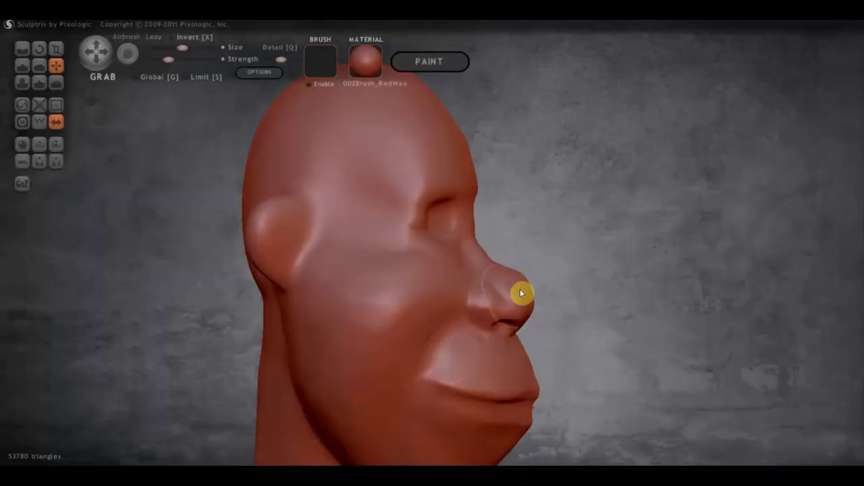
{"action": "scroll", "coordinate": [530, 297], "scroll_direction": "up", "scroll_amount": 2}
{"action": "left_click_drag", "start_coordinate": [541, 301], "coordinate": [584, 311]}
Step: Flatten the brow above the eyes from a front view
{"action": "key", "text": "f"}
{"action": "mouse_move", "coordinate": [493, 220]}
{"action": "right_mouse_down"}
{"action": "mouse_move", "coordinate": [468, 280]}
{"action": "mouse_move", "coordinate": [435, 242]}
{"action": "right_mouse_up"}
{"action": "left_click_drag", "start_coordinate": [435, 243], "coordinate": [385, 173]}
{"action": "mouse_move", "coordinate": [399, 158]}
{"action": "right_mouse_down"}
{"action": "mouse_move", "coordinate": [498, 226]}
{"action": "mouse_move", "coordinate": [58, 63]}
{"action": "right_mouse_up"}
{"action": "left_click", "coordinate": [56, 65]}
{"action": "right_click_drag", "start_coordinate": [202, 203], "coordinate": [367, 306]}
{"action": "scroll", "coordinate": [367, 306], "scroll_direction": "up", "scroll_amount": 3}
Step: Flatten the mouth area with the Flatten brush
{"action": "key", "text": "c"}
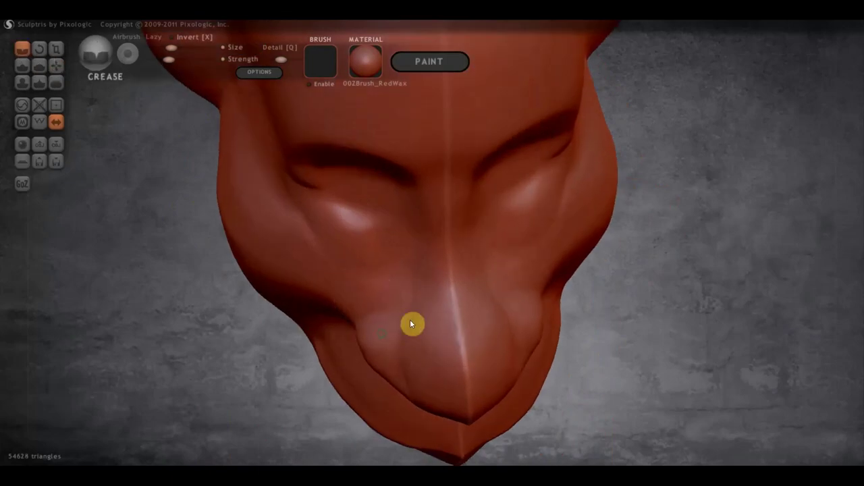
{"action": "mouse_move", "coordinate": [411, 324]}
{"action": "right_mouse_down"}
{"action": "mouse_move", "coordinate": [390, 331]}
{"action": "mouse_move", "coordinate": [583, 304]}
{"action": "right_mouse_up"}
{"action": "key", "text": "f"}
{"action": "scroll", "coordinate": [432, 237], "scroll_direction": "up", "scroll_amount": 3}
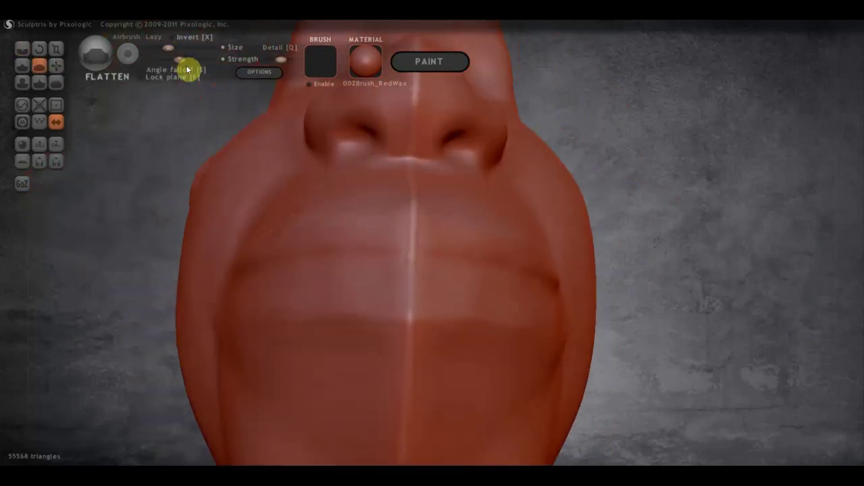
{"action": "left_click_drag", "start_coordinate": [378, 243], "coordinate": [402, 252]}
{"action": "mouse_move", "coordinate": [402, 252]}
{"action": "right_mouse_down"}
{"action": "mouse_move", "coordinate": [504, 287]}
{"action": "mouse_move", "coordinate": [135, 202]}
{"action": "right_mouse_up"}
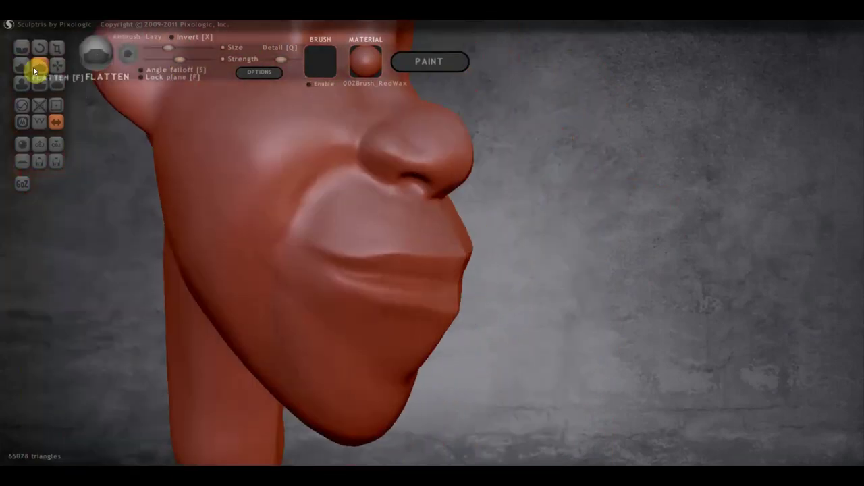
Step: Build up clay with a Draw stroke below the nose
{"action": "left_click", "coordinate": [22, 65]}
{"action": "right_click_drag", "start_coordinate": [270, 169], "coordinate": [346, 187]}
{"action": "left_click_drag", "start_coordinate": [346, 187], "coordinate": [377, 215]}
{"action": "right_click_drag", "start_coordinate": [377, 214], "coordinate": [325, 214]}
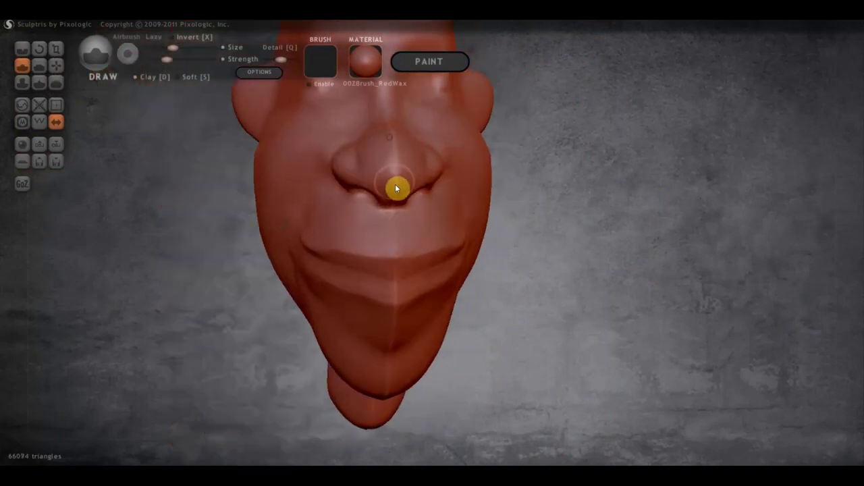
{"action": "right_click_drag", "start_coordinate": [395, 187], "coordinate": [361, 179]}
{"action": "mouse_move", "coordinate": [409, 343]}
{"action": "right_mouse_down"}
{"action": "mouse_move", "coordinate": [410, 302]}
{"action": "mouse_move", "coordinate": [291, 252]}
{"action": "right_mouse_up"}
Step: Build up the ear with Draw strokes, then crease where it meets the head
{"action": "key", "text": "c"}
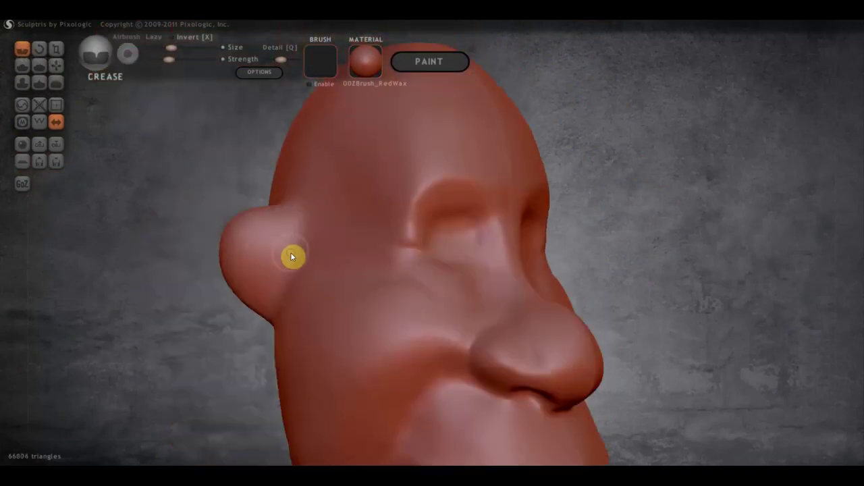
{"action": "key", "text": "d"}
{"action": "mouse_move", "coordinate": [253, 271]}
{"action": "left_mouse_down"}
{"action": "mouse_move", "coordinate": [263, 252]}
{"action": "mouse_move", "coordinate": [274, 286]}
{"action": "mouse_move", "coordinate": [264, 285]}
{"action": "left_mouse_up"}
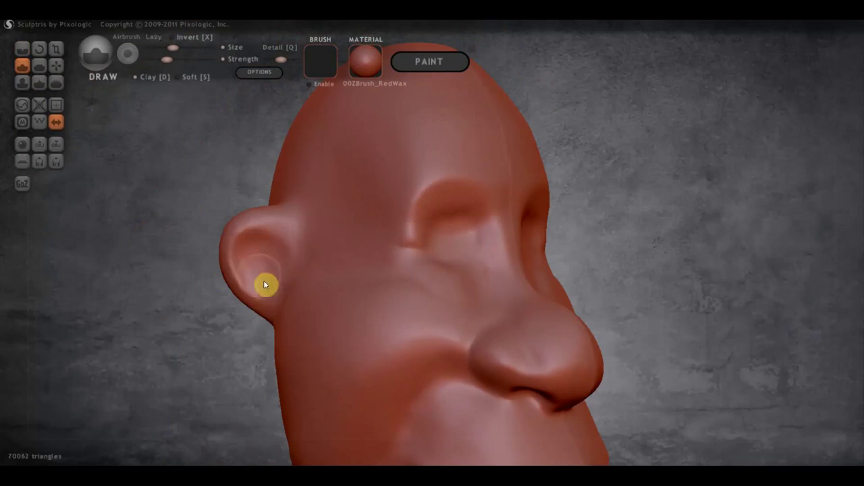
{"action": "mouse_move", "coordinate": [264, 284]}
{"action": "right_mouse_down"}
{"action": "mouse_move", "coordinate": [270, 308]}
{"action": "mouse_move", "coordinate": [212, 299]}
{"action": "mouse_move", "coordinate": [280, 211]}
{"action": "right_mouse_up"}
{"action": "key", "text": "c"}
{"action": "left_click_drag", "start_coordinate": [280, 211], "coordinate": [333, 264]}
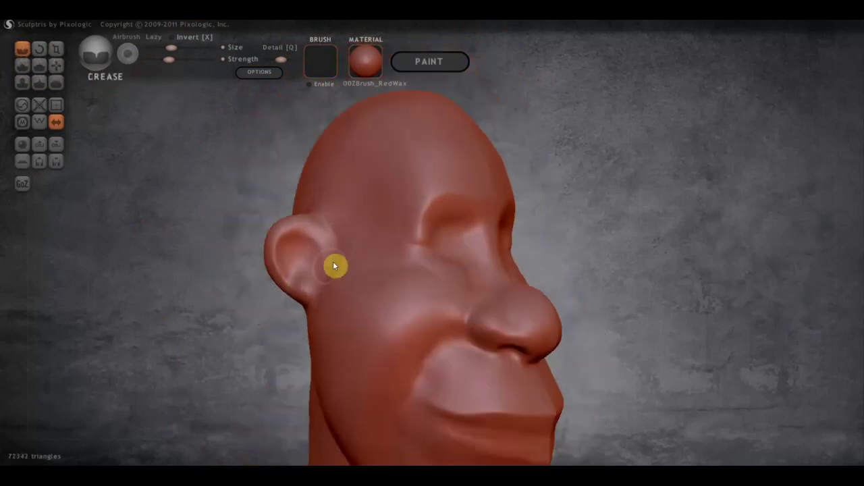
{"action": "mouse_move", "coordinate": [455, 202]}
{"action": "right_mouse_down"}
{"action": "mouse_move", "coordinate": [600, 272]}
{"action": "mouse_move", "coordinate": [567, 224]}
{"action": "right_mouse_up"}
Step: Build up the face with a Draw stroke and crease a sharp line along the lip
{"action": "key", "text": "d"}
{"action": "scroll", "coordinate": [567, 224], "scroll_direction": "up", "scroll_amount": 3}
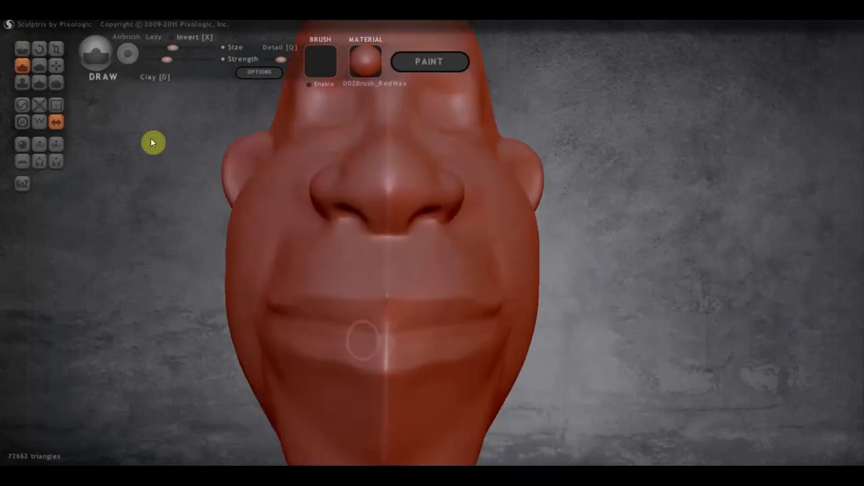
{"action": "mouse_move", "coordinate": [494, 353]}
{"action": "left_mouse_down"}
{"action": "mouse_move", "coordinate": [401, 305]}
{"action": "mouse_move", "coordinate": [279, 320]}
{"action": "left_mouse_up"}
{"action": "key", "text": "c"}
{"action": "mouse_move", "coordinate": [279, 321]}
{"action": "right_mouse_down"}
{"action": "mouse_move", "coordinate": [430, 378]}
{"action": "mouse_move", "coordinate": [412, 442]}
{"action": "mouse_move", "coordinate": [493, 305]}
{"action": "mouse_move", "coordinate": [422, 307]}
{"action": "mouse_move", "coordinate": [406, 259]}
{"action": "right_mouse_up"}
Step: Crease a stroke across the face toward the eyes
{"action": "key", "text": "g"}
{"action": "scroll", "coordinate": [492, 306], "scroll_direction": "down", "scroll_amount": 3}
{"action": "scroll", "coordinate": [422, 308], "scroll_direction": "up", "scroll_amount": 3}
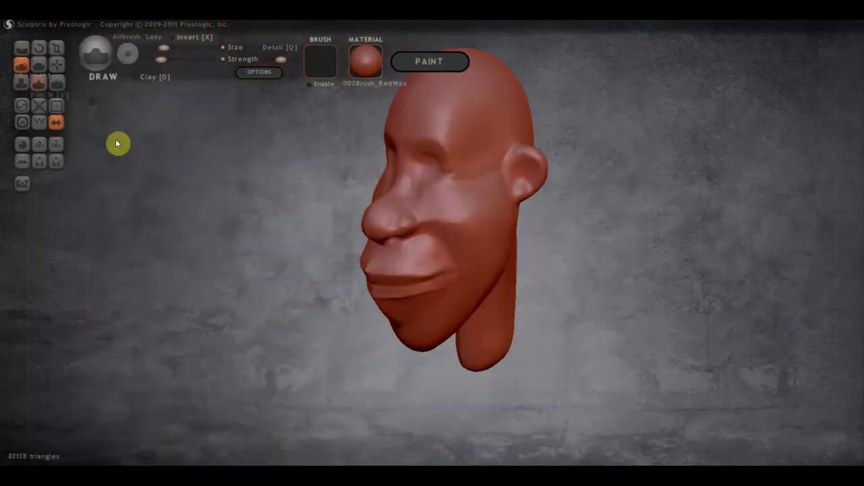
{"action": "right_click_drag", "start_coordinate": [478, 258], "coordinate": [472, 260]}
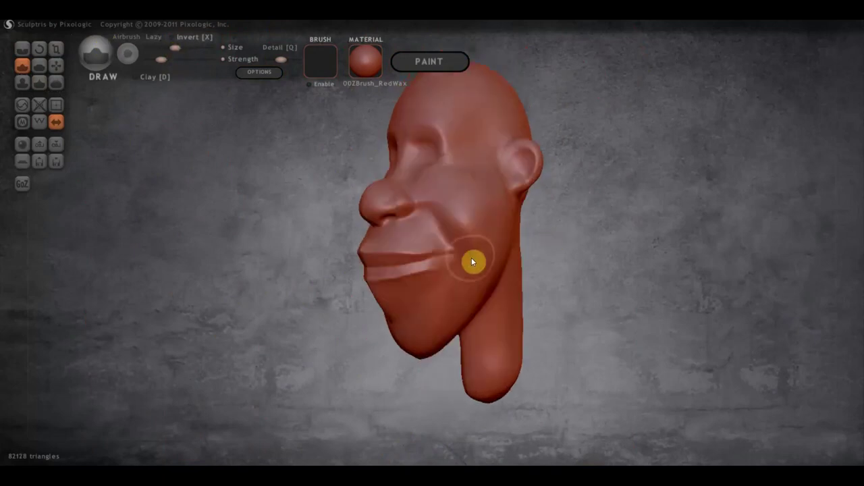
{"action": "key", "text": "c"}
{"action": "scroll", "coordinate": [436, 214], "scroll_direction": "up", "scroll_amount": 2}
{"action": "scroll", "coordinate": [396, 158], "scroll_direction": "up", "scroll_amount": 2}
{"action": "right_click_drag", "start_coordinate": [396, 158], "coordinate": [518, 167]}
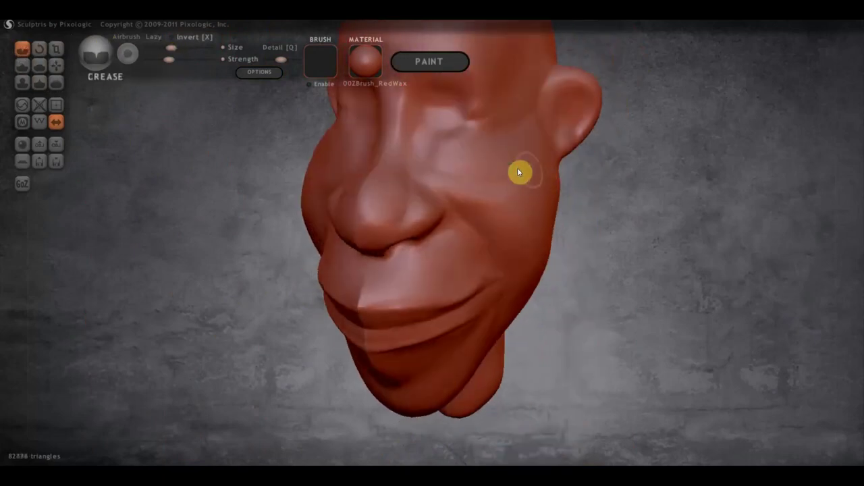
Step: Flatten around the eye area and the cheek
{"action": "key", "text": "d"}
{"action": "scroll", "coordinate": [452, 282], "scroll_direction": "down", "scroll_amount": 2}
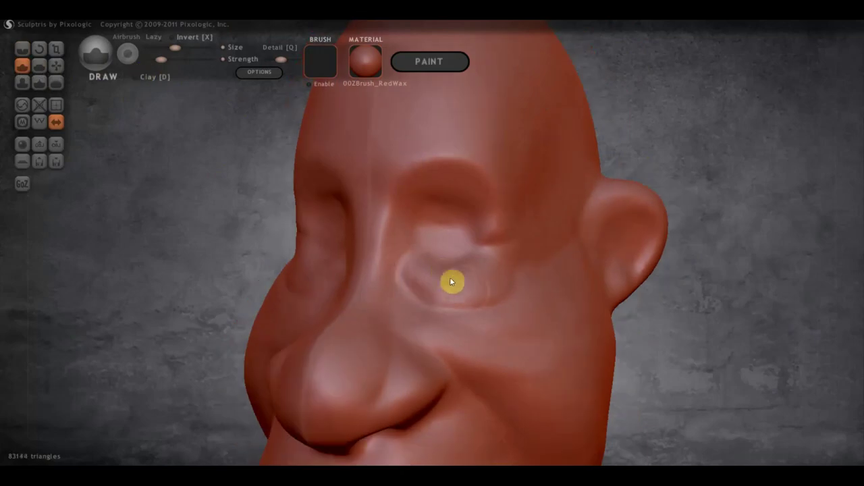
{"action": "key", "text": "f"}
{"action": "scroll", "coordinate": [419, 272], "scroll_direction": "down", "scroll_amount": 2}
{"action": "left_click_drag", "start_coordinate": [419, 272], "coordinate": [423, 272]}
{"action": "scroll", "coordinate": [472, 274], "scroll_direction": "down", "scroll_amount": 2}
{"action": "right_click_drag", "start_coordinate": [508, 275], "coordinate": [463, 281]}
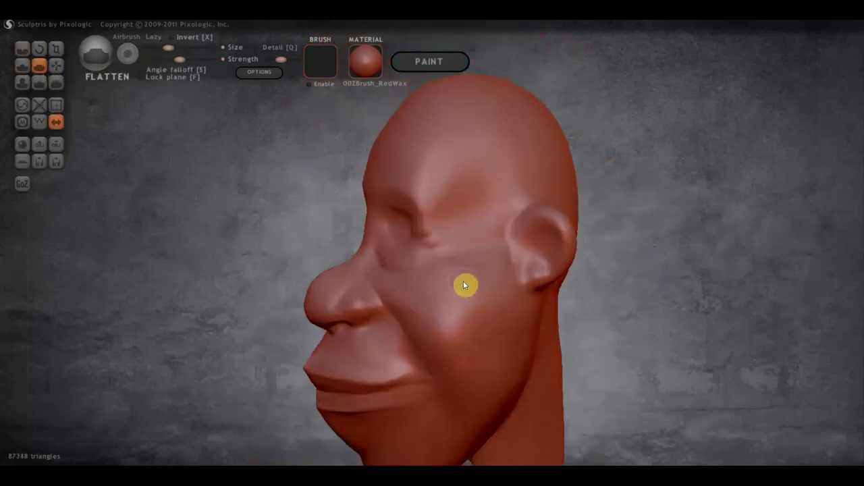
{"action": "scroll", "coordinate": [463, 281], "scroll_direction": "down", "scroll_amount": 2}
Step: Orbit around the back of the head and flatten the side of the face
{"action": "left_click_drag", "start_coordinate": [418, 273], "coordinate": [469, 281]}
{"action": "right_click_drag", "start_coordinate": [861, 424], "coordinate": [110, 77]}
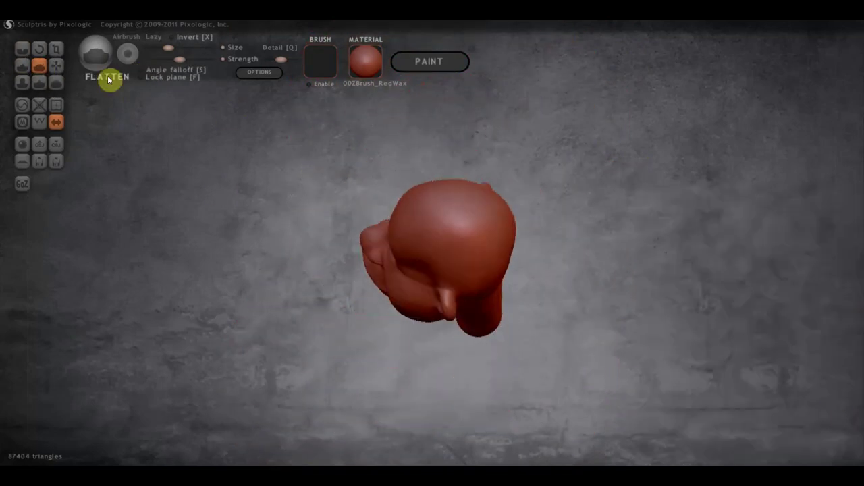
{"action": "key", "text": "g"}
{"action": "mouse_move", "coordinate": [527, 337]}
{"action": "right_mouse_down"}
{"action": "mouse_move", "coordinate": [417, 291]}
{"action": "mouse_move", "coordinate": [409, 303]}
{"action": "mouse_move", "coordinate": [677, 301]}
{"action": "right_mouse_up"}
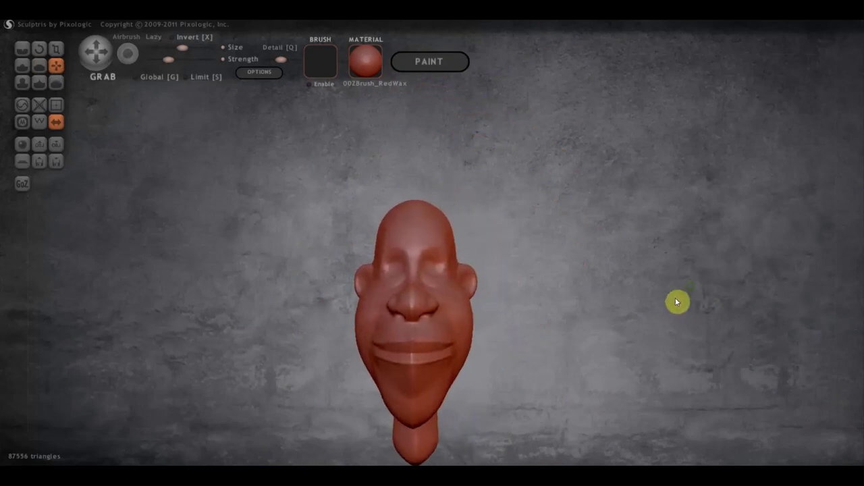
{"action": "scroll", "coordinate": [486, 282], "scroll_direction": "up", "scroll_amount": 3}
{"action": "right_click_drag", "start_coordinate": [486, 282], "coordinate": [489, 265]}
{"action": "key", "text": "f"}
{"action": "left_click", "coordinate": [489, 264]}
{"action": "mouse_move", "coordinate": [489, 265]}
{"action": "left_mouse_down"}
{"action": "mouse_move", "coordinate": [430, 199]}
{"action": "mouse_move", "coordinate": [439, 206]}
{"action": "left_mouse_up"}
{"action": "right_click_drag", "start_coordinate": [440, 206], "coordinate": [428, 209]}
Step: Lower brush size and strength and add small Draw detail beside the nose
{"action": "left_click", "coordinate": [22, 65]}
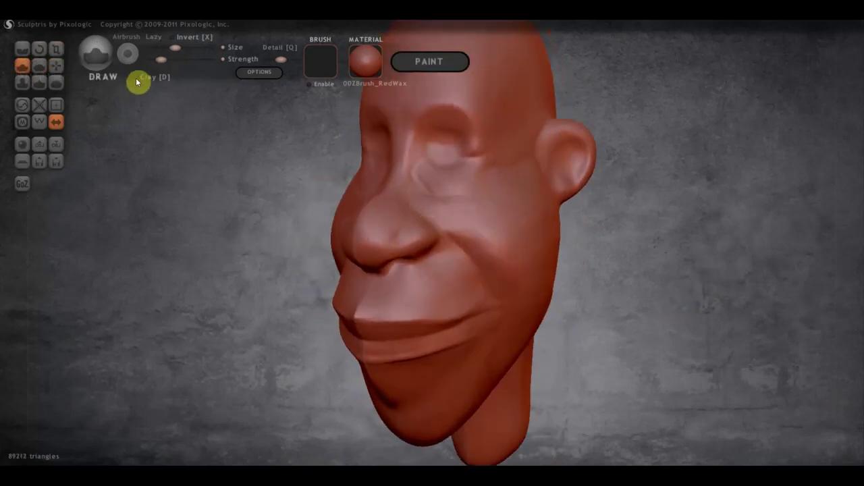
{"action": "right_click_drag", "start_coordinate": [139, 81], "coordinate": [412, 189]}
{"action": "right_click_drag", "start_coordinate": [480, 178], "coordinate": [408, 187]}
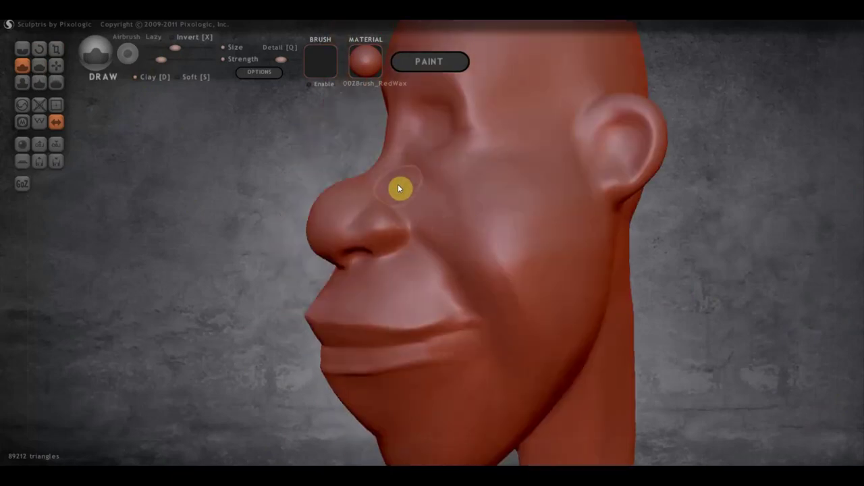
{"action": "key", "text": "d"}
{"action": "left_click_drag", "start_coordinate": [175, 47], "coordinate": [166, 47]}
{"action": "mouse_move", "coordinate": [416, 229]}
{"action": "left_mouse_down"}
{"action": "mouse_move", "coordinate": [398, 196]}
{"action": "mouse_move", "coordinate": [422, 178]}
{"action": "left_mouse_up"}
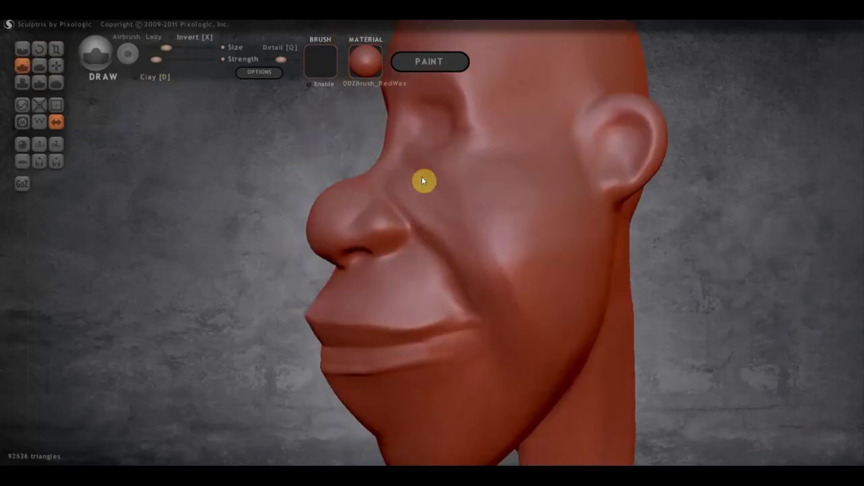
{"action": "right_click_drag", "start_coordinate": [421, 178], "coordinate": [320, 169]}
Step: Crease the nostril edge and sculpt around the nostril and nose tip
{"action": "key", "text": "c"}
{"action": "right_click_drag", "start_coordinate": [443, 218], "coordinate": [390, 234]}
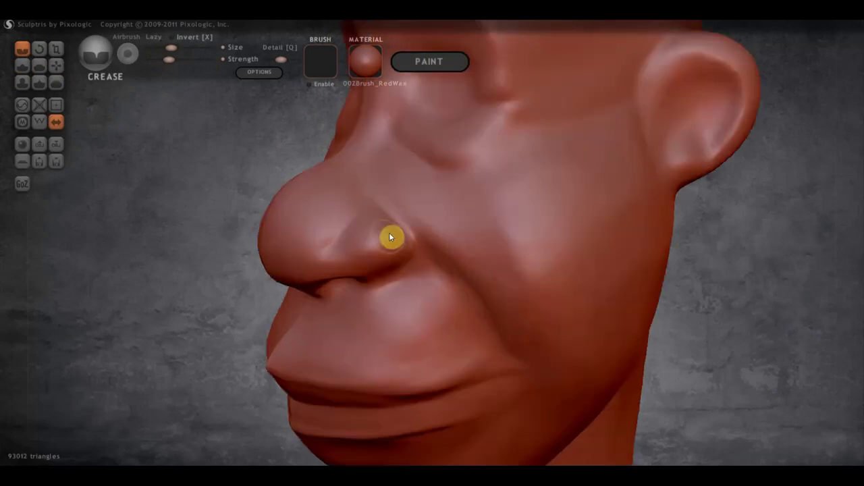
{"action": "mouse_move", "coordinate": [390, 235]}
{"action": "left_mouse_down"}
{"action": "mouse_move", "coordinate": [417, 260]}
{"action": "mouse_move", "coordinate": [396, 217]}
{"action": "mouse_move", "coordinate": [382, 224]}
{"action": "mouse_move", "coordinate": [410, 246]}
{"action": "left_mouse_up"}
{"action": "key", "text": "d"}
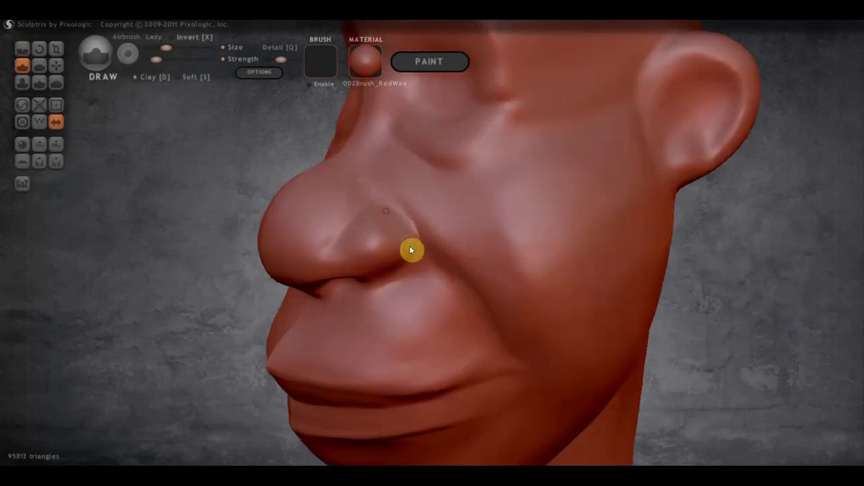
{"action": "right_click_drag", "start_coordinate": [407, 244], "coordinate": [382, 253]}
{"action": "mouse_move", "coordinate": [383, 253]}
{"action": "left_mouse_down"}
{"action": "mouse_move", "coordinate": [322, 251]}
{"action": "mouse_move", "coordinate": [343, 267]}
{"action": "left_mouse_up"}
{"action": "scroll", "coordinate": [323, 251], "scroll_direction": "down", "scroll_amount": 3}
Step: Build up detail on the ear and crease a line inside it
{"action": "mouse_move", "coordinate": [343, 267]}
{"action": "right_mouse_down"}
{"action": "mouse_move", "coordinate": [567, 226]}
{"action": "mouse_move", "coordinate": [397, 152]}
{"action": "right_mouse_up"}
{"action": "scroll", "coordinate": [397, 152], "scroll_direction": "up", "scroll_amount": 3}
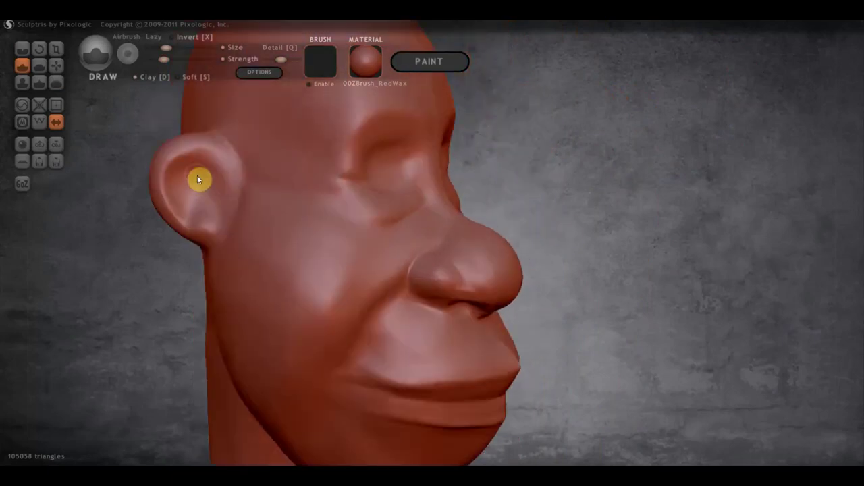
{"action": "mouse_move", "coordinate": [200, 179]}
{"action": "left_mouse_down"}
{"action": "mouse_move", "coordinate": [203, 195]}
{"action": "mouse_move", "coordinate": [221, 208]}
{"action": "mouse_move", "coordinate": [174, 177]}
{"action": "mouse_move", "coordinate": [234, 206]}
{"action": "left_mouse_up"}
{"action": "left_click", "coordinate": [212, 210]}
{"action": "key", "text": "c"}
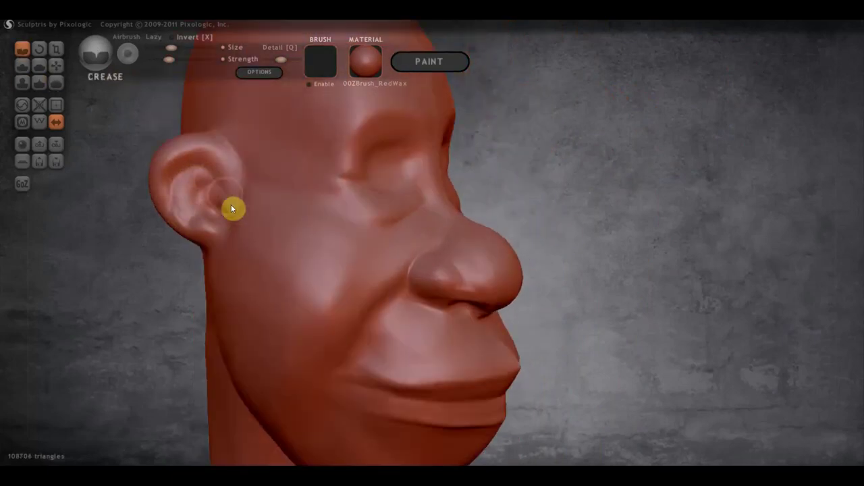
{"action": "key", "text": "g"}
{"action": "mouse_move", "coordinate": [234, 206]}
{"action": "right_mouse_down"}
{"action": "mouse_move", "coordinate": [353, 236]}
{"action": "mouse_move", "coordinate": [401, 299]}
{"action": "right_mouse_up"}
Step: Flatten the edge of the neck, then orbit round to a three-quarter view
{"action": "key", "text": "t"}
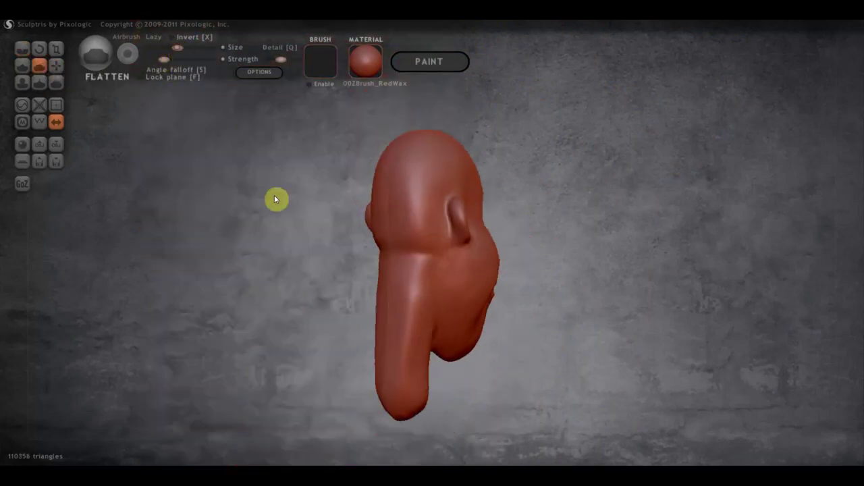
{"action": "left_click_drag", "start_coordinate": [377, 260], "coordinate": [413, 397]}
{"action": "mouse_move", "coordinate": [413, 397]}
{"action": "right_mouse_down"}
{"action": "mouse_move", "coordinate": [387, 284]}
{"action": "mouse_move", "coordinate": [414, 379]}
{"action": "mouse_move", "coordinate": [395, 261]}
{"action": "mouse_move", "coordinate": [525, 226]}
{"action": "right_mouse_up"}
{"action": "left_click", "coordinate": [56, 64]}
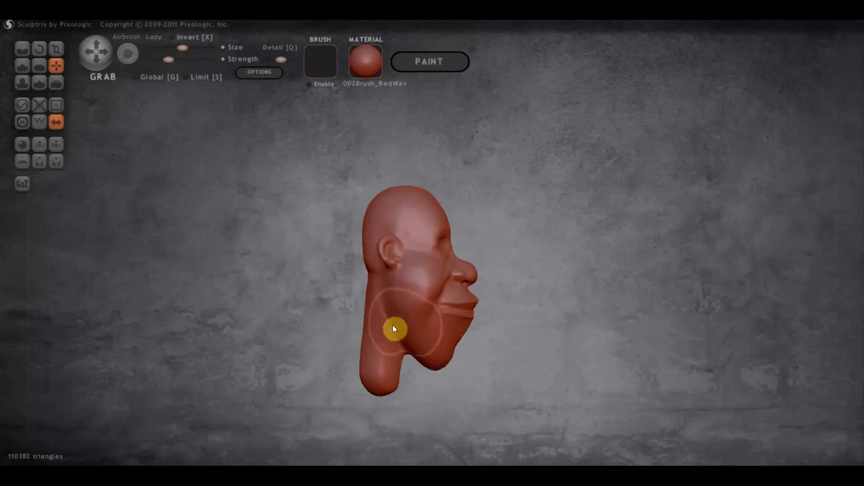
{"action": "mouse_move", "coordinate": [396, 289]}
{"action": "right_mouse_down"}
{"action": "mouse_move", "coordinate": [403, 401]}
{"action": "mouse_move", "coordinate": [326, 394]}
{"action": "right_mouse_up"}
{"action": "scroll", "coordinate": [467, 355], "scroll_direction": "up", "scroll_amount": 3}
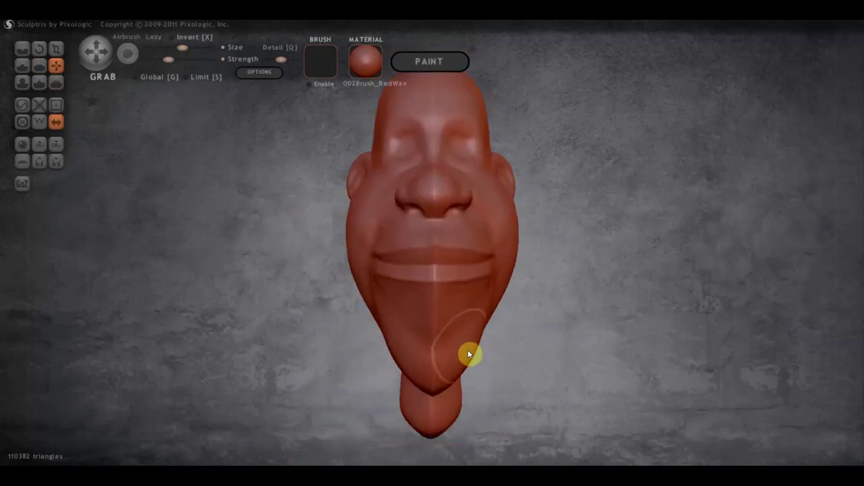
{"action": "mouse_move", "coordinate": [358, 326]}
{"action": "right_mouse_down"}
{"action": "mouse_move", "coordinate": [571, 326]}
{"action": "mouse_move", "coordinate": [414, 344]}
{"action": "mouse_move", "coordinate": [555, 239]}
{"action": "mouse_move", "coordinate": [449, 129]}
{"action": "mouse_move", "coordinate": [419, 131]}
{"action": "mouse_move", "coordinate": [479, 249]}
{"action": "right_mouse_up"}
{"action": "scroll", "coordinate": [318, 305], "scroll_direction": "up", "scroll_amount": 3}
{"action": "right_click_drag", "start_coordinate": [318, 304], "coordinate": [333, 309]}
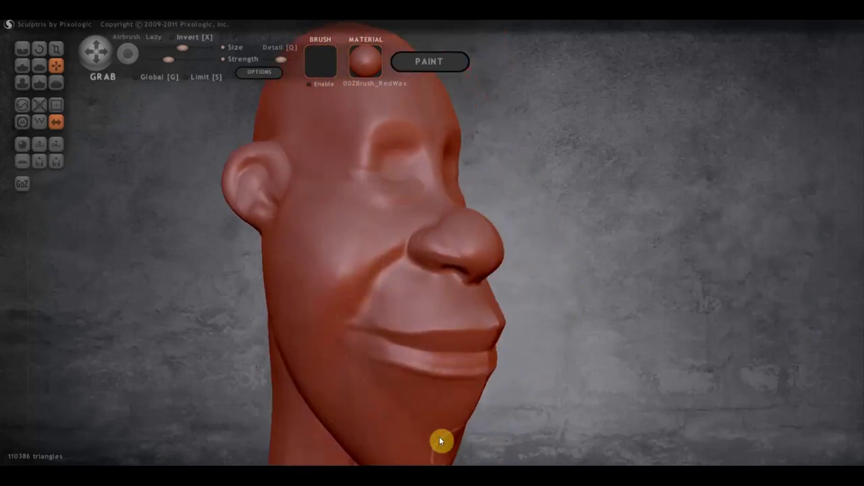
Step: Deepen both eye sockets and crease the brow line
{"action": "right_click_drag", "start_coordinate": [439, 440], "coordinate": [504, 312]}
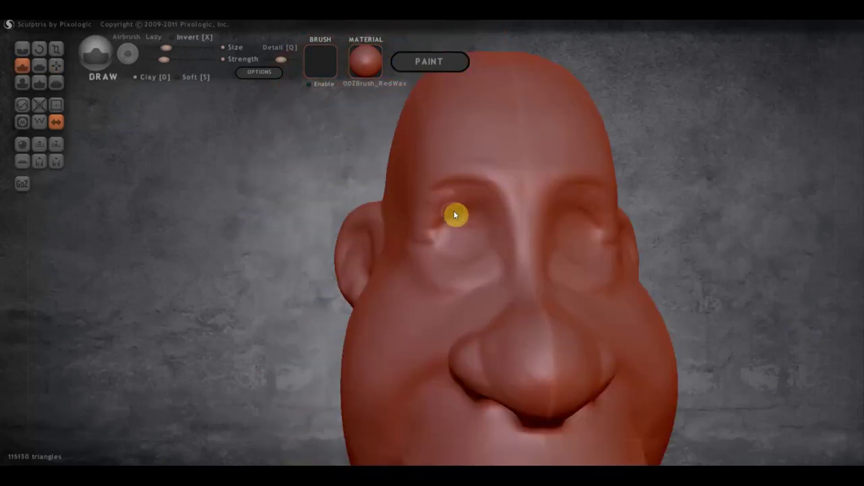
{"action": "left_click_drag", "start_coordinate": [454, 215], "coordinate": [492, 214]}
{"action": "right_click_drag", "start_coordinate": [492, 214], "coordinate": [182, 139]}
{"action": "key", "text": "c"}
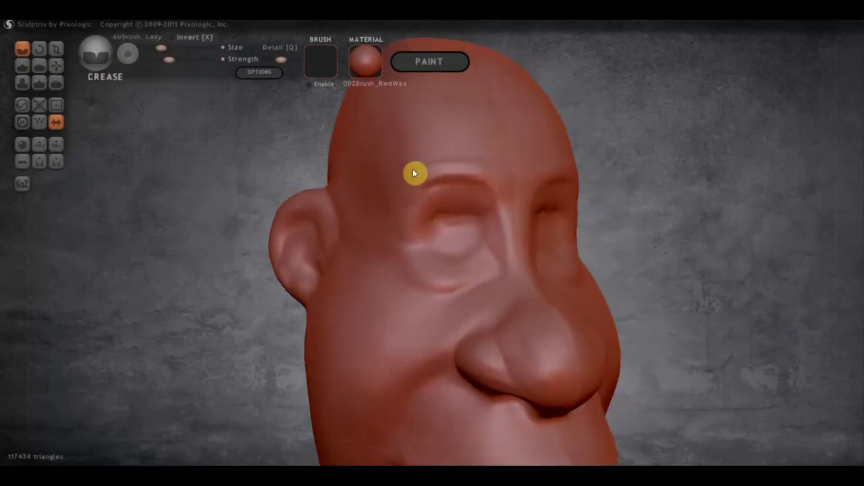
{"action": "left_click_drag", "start_coordinate": [414, 174], "coordinate": [432, 183]}
{"action": "mouse_move", "coordinate": [432, 183]}
{"action": "right_mouse_down"}
{"action": "mouse_move", "coordinate": [428, 189]}
{"action": "mouse_move", "coordinate": [502, 167]}
{"action": "right_mouse_up"}
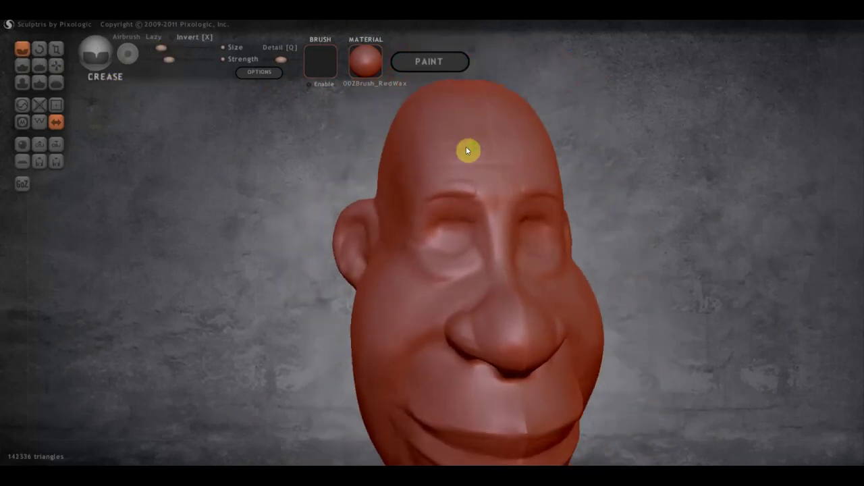
Step: Build up the brow area and crease wrinkles across the forehead
{"action": "left_click", "coordinate": [26, 67]}
{"action": "left_click_drag", "start_coordinate": [525, 169], "coordinate": [510, 116]}
{"action": "mouse_move", "coordinate": [510, 116]}
{"action": "right_mouse_down"}
{"action": "mouse_move", "coordinate": [420, 158]}
{"action": "mouse_move", "coordinate": [261, 156]}
{"action": "right_mouse_up"}
{"action": "key", "text": "c"}
{"action": "left_click_drag", "start_coordinate": [383, 161], "coordinate": [499, 172]}
{"action": "right_click_drag", "start_coordinate": [499, 173], "coordinate": [528, 185]}
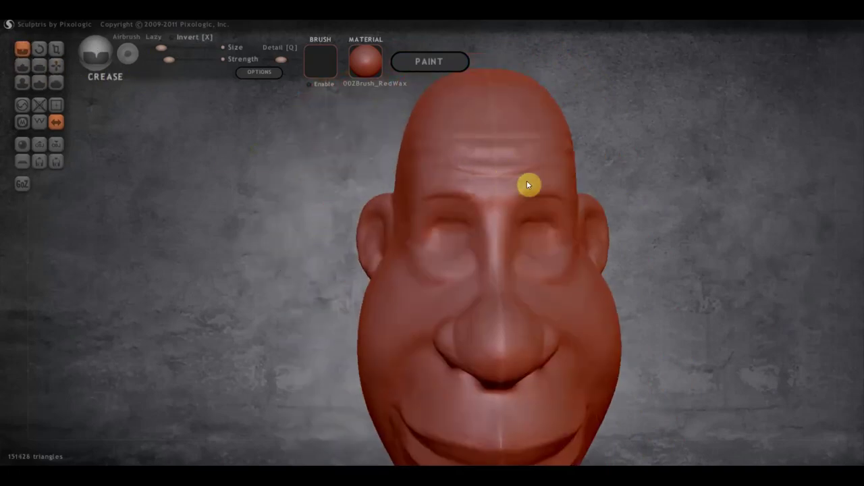
Step: Pull the head's shape slightly with Grab and inspect it from several angles
{"action": "scroll", "coordinate": [473, 162], "scroll_direction": "down", "scroll_amount": 2}
{"action": "key", "text": "g"}
{"action": "right_click_drag", "start_coordinate": [463, 180], "coordinate": [522, 172]}
{"action": "scroll", "coordinate": [561, 202], "scroll_direction": "down", "scroll_amount": 3}
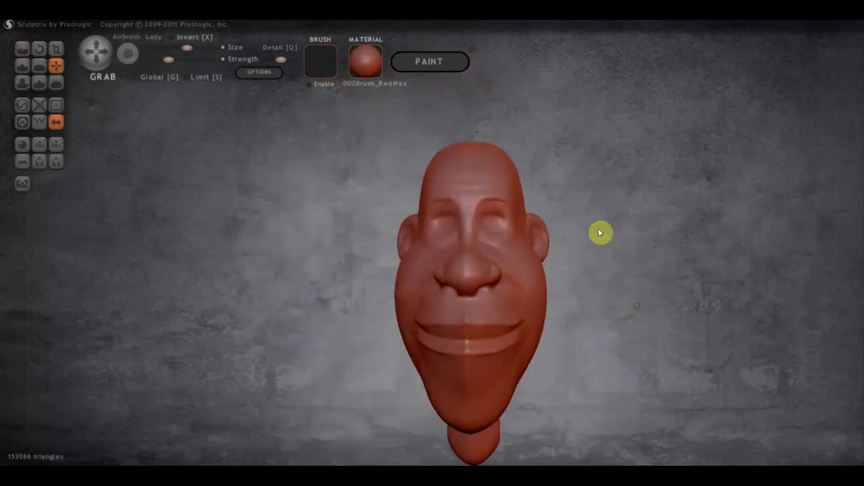
{"action": "right_click_drag", "start_coordinate": [599, 233], "coordinate": [671, 268]}
{"action": "scroll", "coordinate": [334, 210], "scroll_direction": "up", "scroll_amount": 3}
{"action": "right_click_drag", "start_coordinate": [334, 210], "coordinate": [286, 205]}
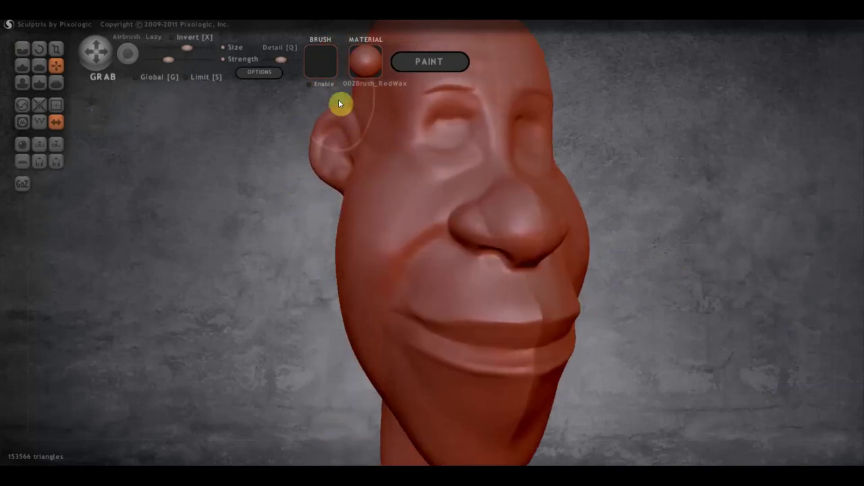
{"action": "mouse_move", "coordinate": [338, 99]}
{"action": "right_mouse_down"}
{"action": "mouse_move", "coordinate": [362, 311]}
{"action": "mouse_move", "coordinate": [424, 333]}
{"action": "right_mouse_up"}
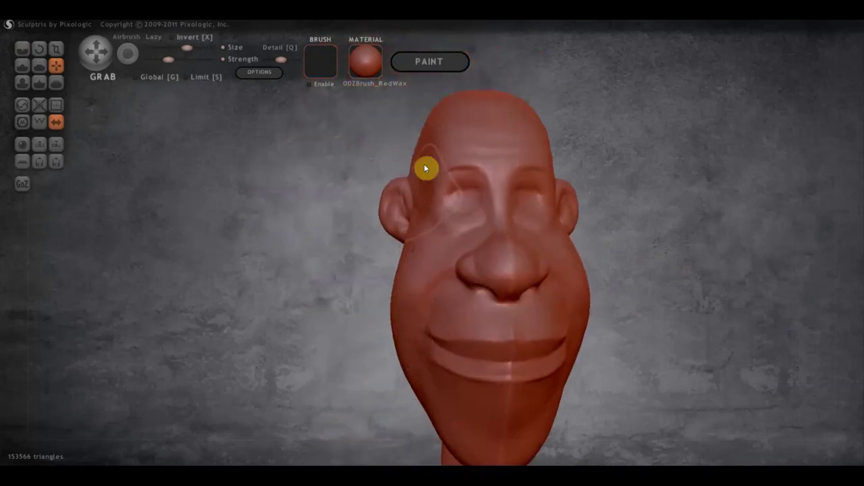
{"action": "scroll", "coordinate": [572, 280], "scroll_direction": "up", "scroll_amount": 3}
Step: Make the brush slightly smaller and add a crease stroke on the left side of the head
{"action": "left_click_drag", "start_coordinate": [181, 49], "coordinate": [177, 49]}
{"action": "mouse_move", "coordinate": [331, 200]}
{"action": "right_mouse_down"}
{"action": "mouse_move", "coordinate": [509, 221]}
{"action": "mouse_move", "coordinate": [600, 160]}
{"action": "right_mouse_up"}
{"action": "left_click", "coordinate": [22, 48]}
{"action": "mouse_move", "coordinate": [467, 146]}
{"action": "left_mouse_down"}
{"action": "mouse_move", "coordinate": [478, 151]}
{"action": "mouse_move", "coordinate": [477, 230]}
{"action": "left_mouse_up"}
Step: Build up the ear, then flatten the back of the head
{"action": "key", "text": "d"}
{"action": "right_click_drag", "start_coordinate": [470, 222], "coordinate": [49, 64]}
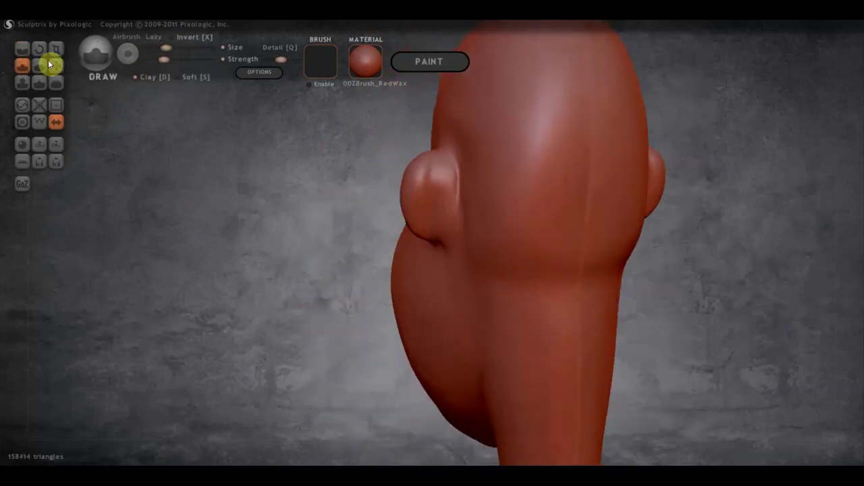
{"action": "key", "text": "g"}
{"action": "key", "text": "f"}
{"action": "right_click_drag", "start_coordinate": [439, 142], "coordinate": [521, 248]}
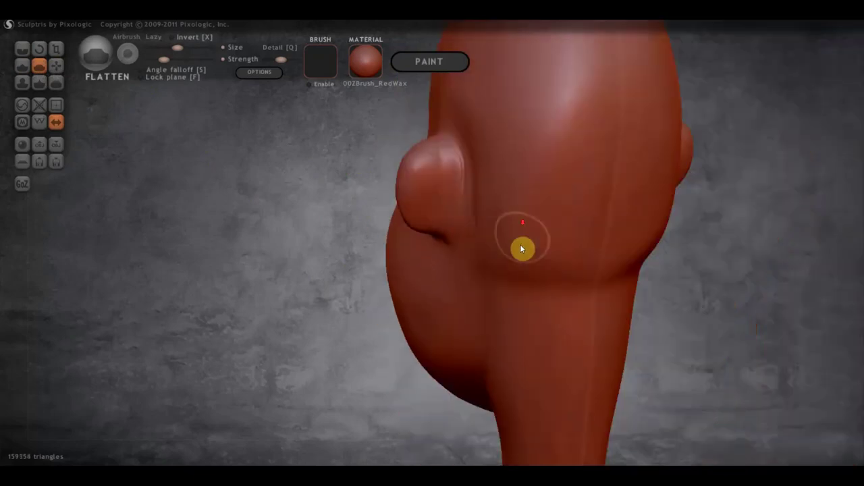
{"action": "mouse_move", "coordinate": [521, 249]}
{"action": "left_mouse_down"}
{"action": "mouse_move", "coordinate": [513, 156]}
{"action": "mouse_move", "coordinate": [552, 266]}
{"action": "left_mouse_up"}
Step: Flatten the ear's surface and crease a fold into it
{"action": "mouse_move", "coordinate": [551, 266]}
{"action": "right_mouse_down"}
{"action": "mouse_move", "coordinate": [382, 197]}
{"action": "mouse_move", "coordinate": [413, 203]}
{"action": "right_mouse_up"}
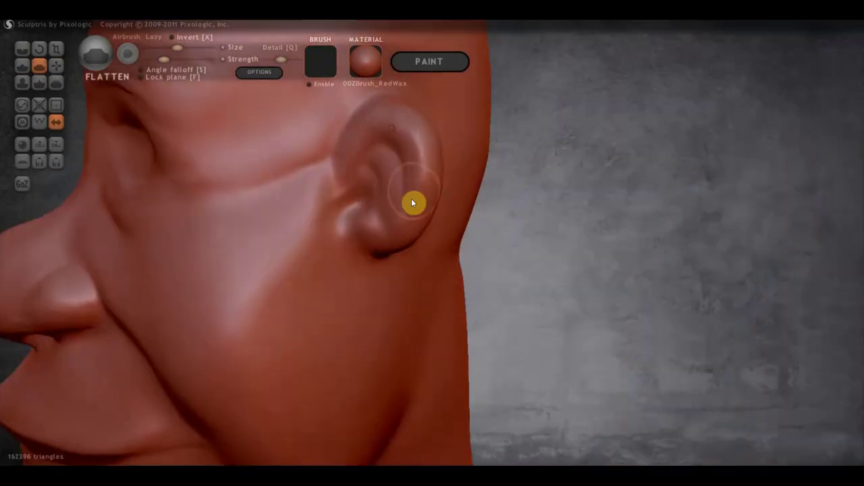
{"action": "left_click_drag", "start_coordinate": [412, 202], "coordinate": [407, 141]}
{"action": "mouse_move", "coordinate": [407, 142]}
{"action": "right_mouse_down"}
{"action": "mouse_move", "coordinate": [403, 119]}
{"action": "mouse_move", "coordinate": [100, 83]}
{"action": "right_mouse_up"}
{"action": "key", "text": "c"}
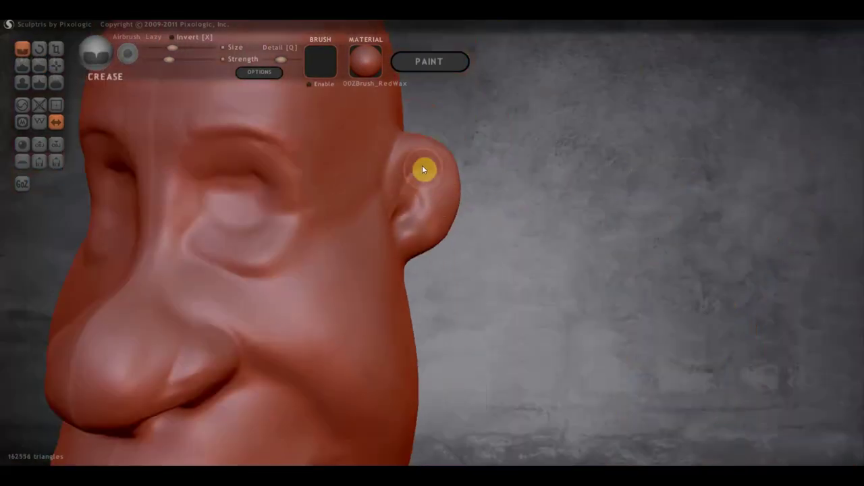
{"action": "mouse_move", "coordinate": [424, 170]}
{"action": "left_mouse_down"}
{"action": "mouse_move", "coordinate": [436, 232]}
{"action": "mouse_move", "coordinate": [438, 195]}
{"action": "left_mouse_up"}
{"action": "mouse_move", "coordinate": [438, 195]}
{"action": "right_mouse_down"}
{"action": "mouse_move", "coordinate": [510, 322]}
{"action": "mouse_move", "coordinate": [284, 203]}
{"action": "right_mouse_up"}
Step: Build up the back of the ear, then pick the Smooth and Grab brushes
{"action": "left_click", "coordinate": [22, 66]}
{"action": "mouse_move", "coordinate": [480, 166]}
{"action": "left_mouse_down"}
{"action": "mouse_move", "coordinate": [482, 241]}
{"action": "mouse_move", "coordinate": [475, 152]}
{"action": "left_mouse_up"}
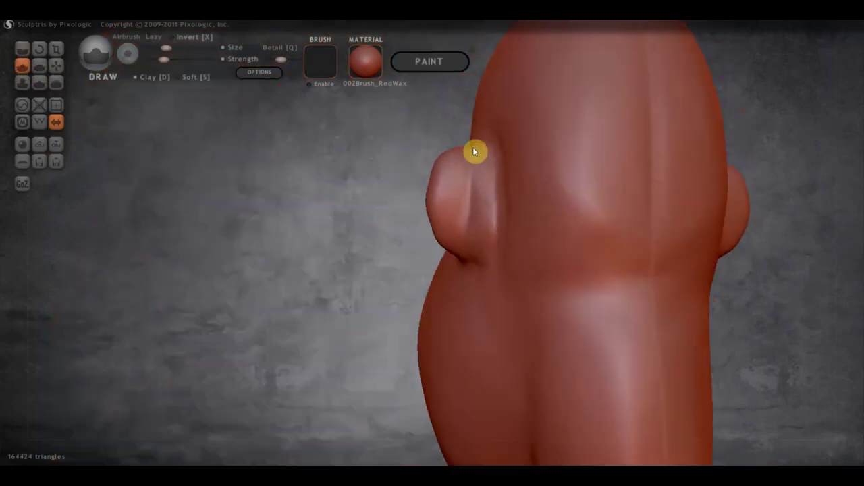
{"action": "right_click_drag", "start_coordinate": [475, 151], "coordinate": [479, 193]}
{"action": "right_click_drag", "start_coordinate": [546, 205], "coordinate": [405, 135]}
{"action": "left_click", "coordinate": [57, 80]}
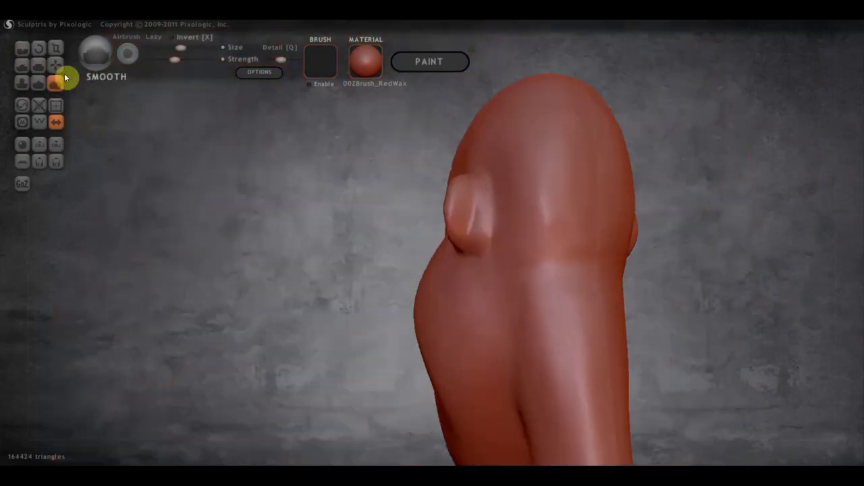
{"action": "left_click", "coordinate": [56, 66]}
{"action": "mouse_move", "coordinate": [482, 347]}
{"action": "right_mouse_down"}
{"action": "mouse_move", "coordinate": [517, 347]}
{"action": "mouse_move", "coordinate": [517, 307]}
{"action": "mouse_move", "coordinate": [421, 157]}
{"action": "right_mouse_up"}
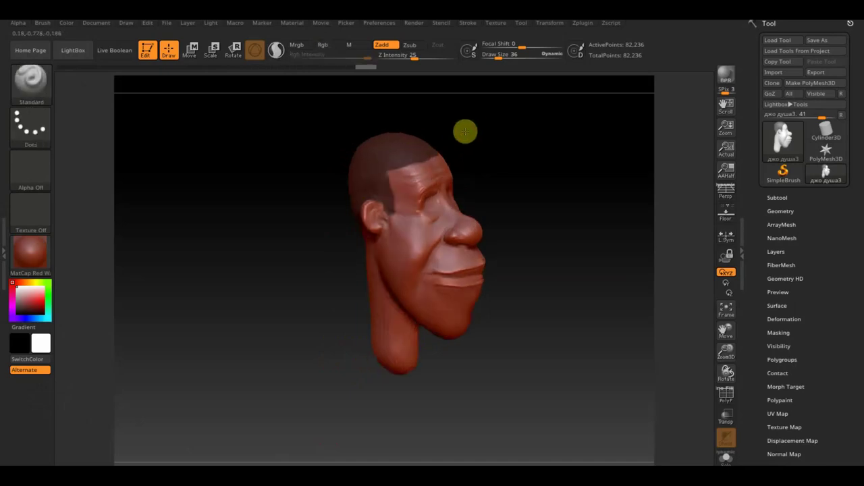
Step: Load the Rug fiber preset onto the head and set fiber Length to 364.8012
{"action": "left_click", "coordinate": [782, 265]}
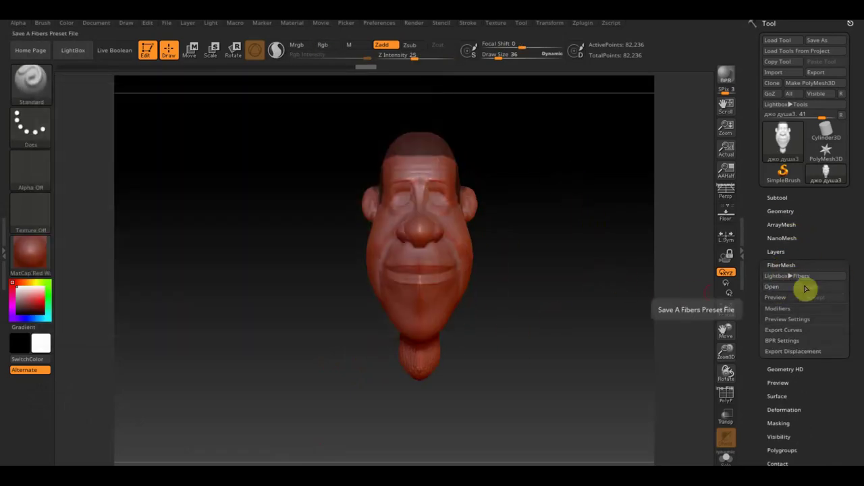
{"action": "left_click", "coordinate": [802, 277]}
{"action": "scroll", "coordinate": [563, 187], "scroll_direction": "down", "scroll_amount": 5}
{"action": "double_click", "coordinate": [461, 122]}
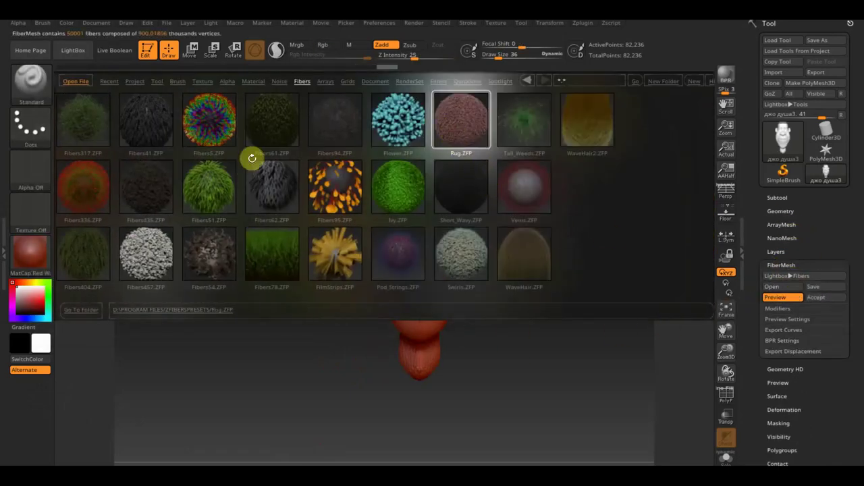
{"action": "left_click", "coordinate": [777, 308]}
{"action": "left_click", "coordinate": [788, 350]}
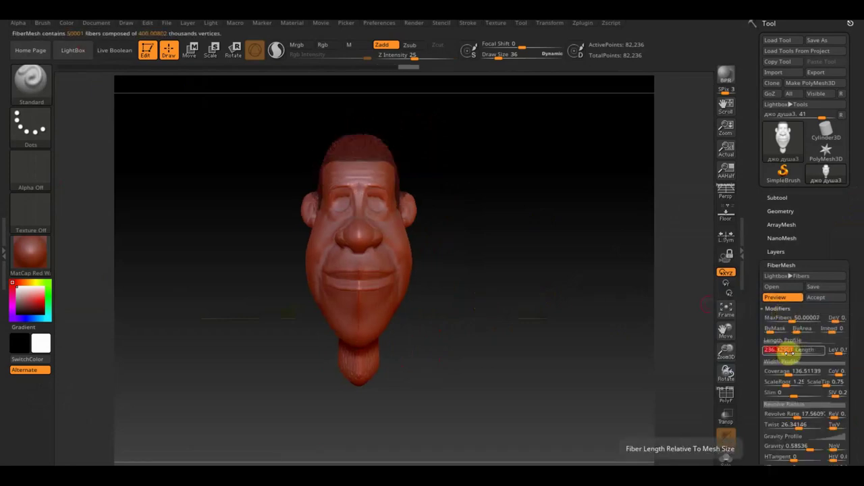
{"action": "type", "text": "364.8012"}
{"action": "key", "text": "Return"}
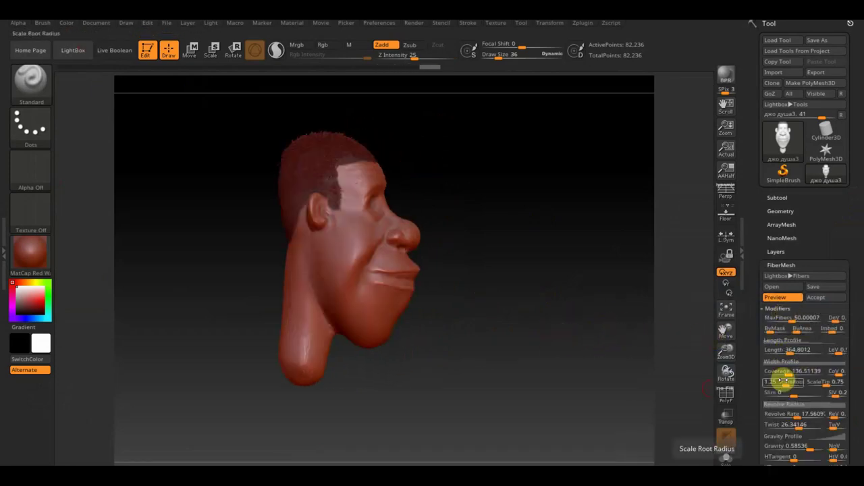
Step: Adjust MaxFibers and accept the fiber hair as the new Fibers8 subtool
{"action": "mouse_move", "coordinate": [570, 330]}
{"action": "left_mouse_down"}
{"action": "mouse_move", "coordinate": [546, 334]}
{"action": "mouse_move", "coordinate": [542, 318]}
{"action": "left_mouse_up"}
{"action": "key", "text": "f"}
{"action": "left_click_drag", "start_coordinate": [795, 320], "coordinate": [766, 319]}
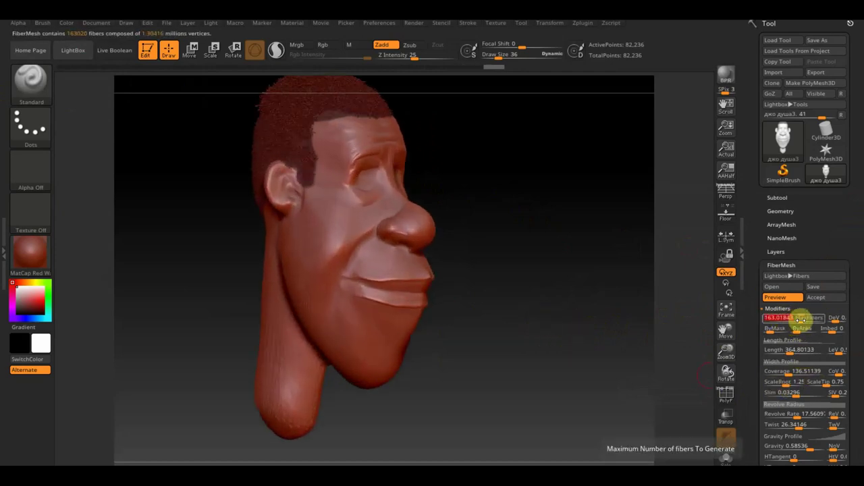
{"action": "left_click_drag", "start_coordinate": [555, 337], "coordinate": [548, 340]}
{"action": "left_click", "coordinate": [815, 297]}
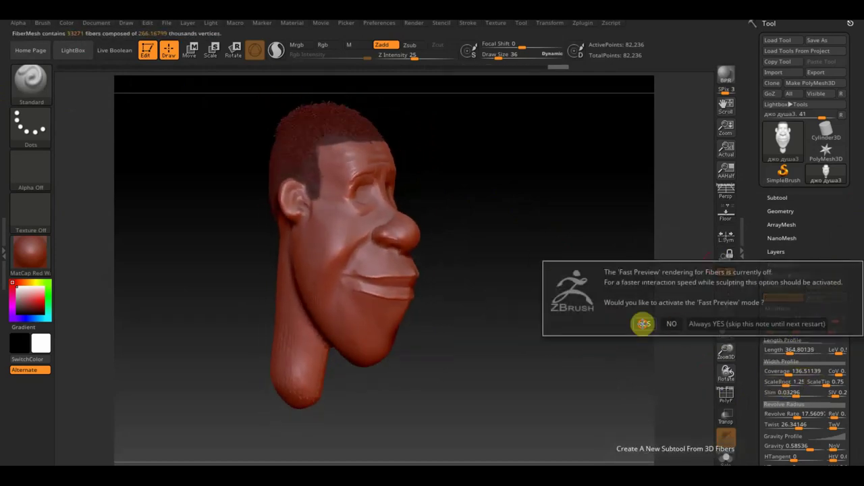
{"action": "left_click", "coordinate": [642, 322]}
Step: Select the Fibers8 hair subtool and choose the Flakes brush
{"action": "left_click_drag", "start_coordinate": [515, 255], "coordinate": [486, 251]}
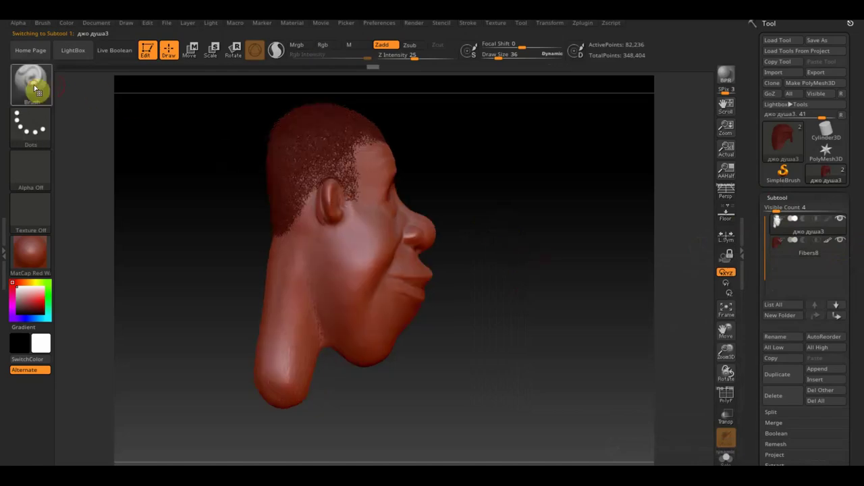
{"action": "left_click", "coordinate": [31, 79]}
{"action": "left_click", "coordinate": [258, 186]}
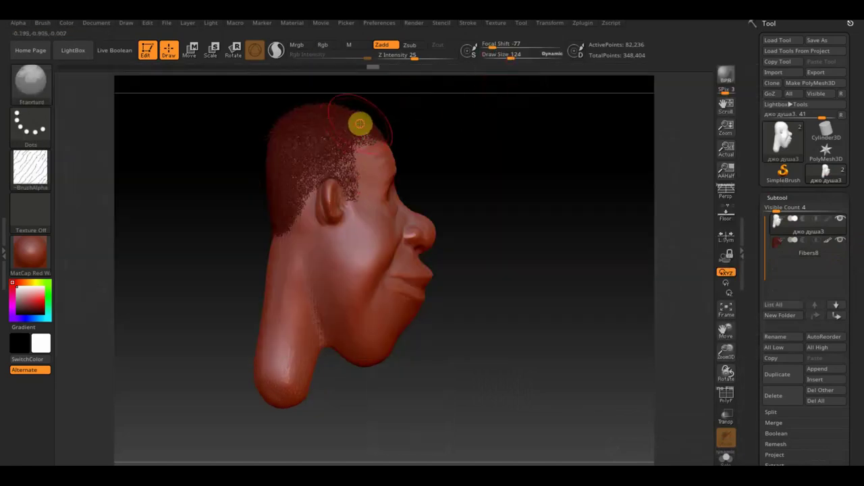
{"action": "left_click", "coordinate": [791, 256]}
{"action": "left_click_drag", "start_coordinate": [676, 257], "coordinate": [415, 216]}
{"action": "left_click", "coordinate": [31, 79]}
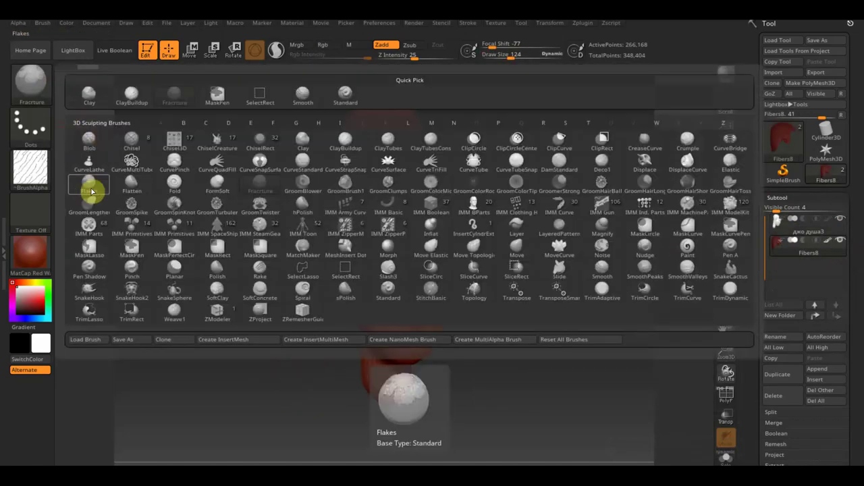
{"action": "left_click", "coordinate": [86, 187]}
{"action": "left_click_drag", "start_coordinate": [423, 135], "coordinate": [549, 171]}
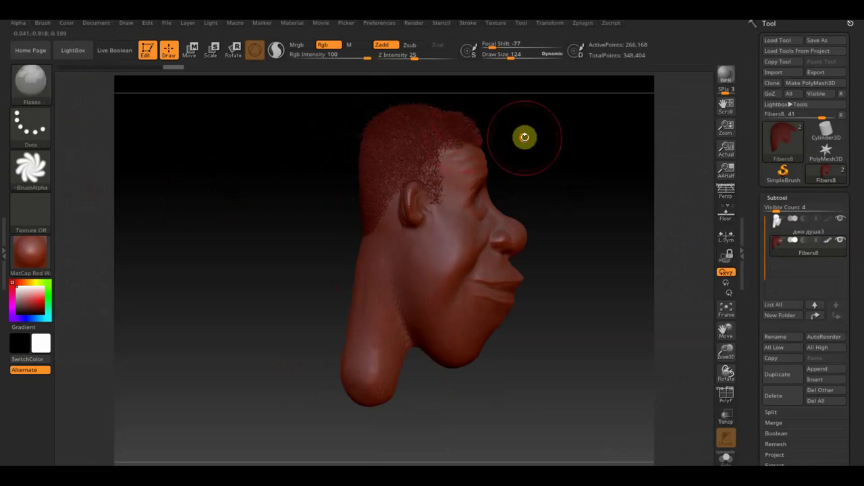
{"action": "left_click_drag", "start_coordinate": [525, 137], "coordinate": [557, 156]}
{"action": "mouse_move", "coordinate": [452, 137]}
{"action": "left_mouse_down"}
{"action": "mouse_move", "coordinate": [447, 112]}
{"action": "mouse_move", "coordinate": [605, 187]}
{"action": "left_mouse_up"}
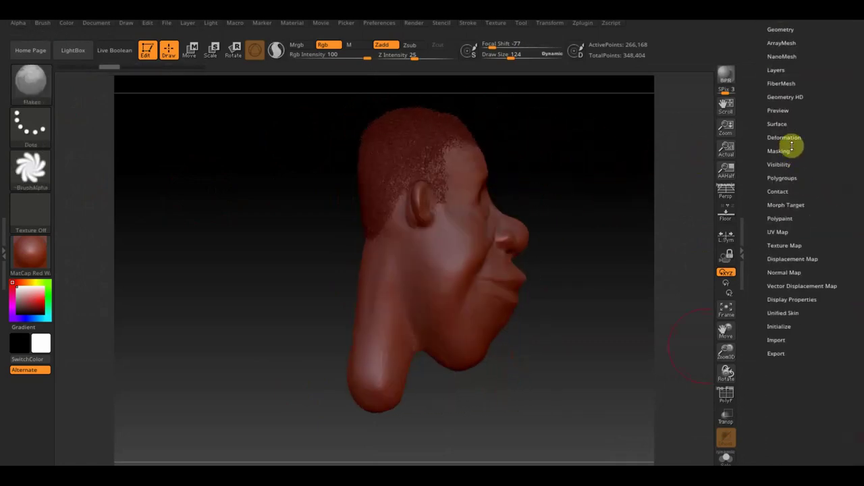
Step: Inflate the hair through Deformation, pick the Move Elastic brush, and reselect the head mesh
{"action": "left_click", "coordinate": [791, 145]}
{"action": "mouse_move", "coordinate": [594, 223]}
{"action": "left_mouse_down"}
{"action": "mouse_move", "coordinate": [508, 225]}
{"action": "mouse_move", "coordinate": [577, 201]}
{"action": "mouse_move", "coordinate": [33, 97]}
{"action": "left_mouse_up"}
{"action": "left_click", "coordinate": [31, 80]}
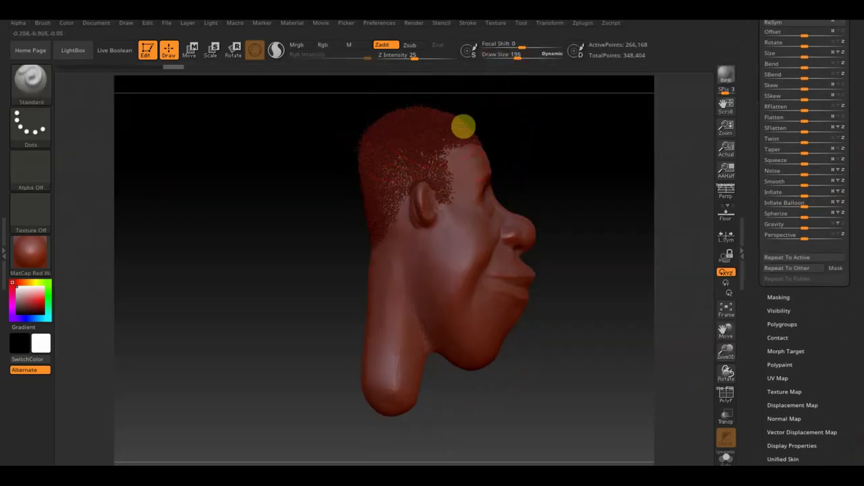
{"action": "mouse_move", "coordinate": [464, 127]}
{"action": "left_mouse_down"}
{"action": "mouse_move", "coordinate": [436, 127]}
{"action": "mouse_move", "coordinate": [600, 166]}
{"action": "mouse_move", "coordinate": [513, 172]}
{"action": "left_mouse_up"}
{"action": "key", "text": "b"}
{"action": "left_click", "coordinate": [463, 251]}
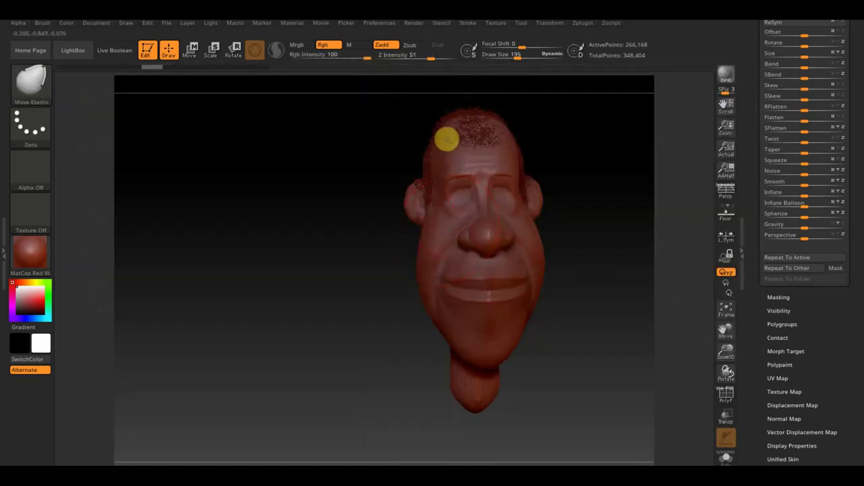
{"action": "mouse_move", "coordinate": [446, 139]}
{"action": "left_mouse_down"}
{"action": "mouse_move", "coordinate": [461, 141]}
{"action": "mouse_move", "coordinate": [506, 177]}
{"action": "left_mouse_up"}
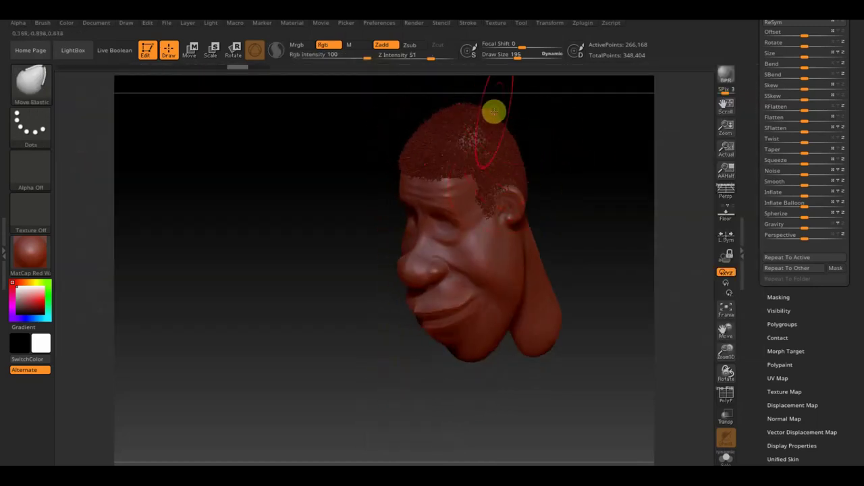
{"action": "left_click_drag", "start_coordinate": [493, 111], "coordinate": [610, 193]}
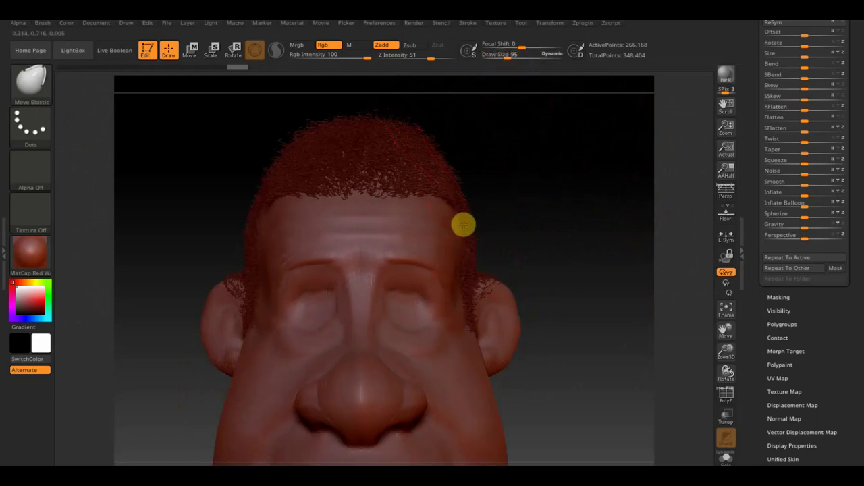
{"action": "key", "text": "f"}
{"action": "left_click", "coordinate": [403, 171], "text": "alt"}
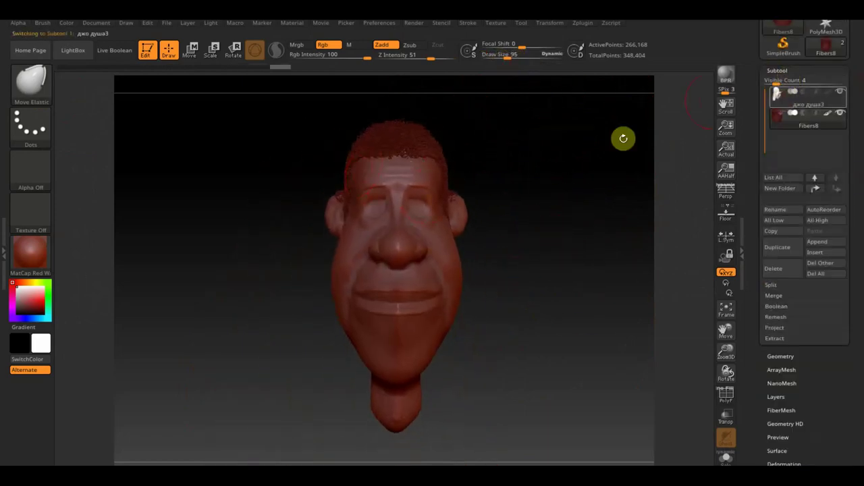
Step: Choose the Move Topological brush at size 95 and insert a Sphere3D subtool
{"action": "mouse_move", "coordinate": [352, 167]}
{"action": "right_mouse_down"}
{"action": "mouse_move", "coordinate": [430, 167]}
{"action": "mouse_move", "coordinate": [498, 198]}
{"action": "right_mouse_up"}
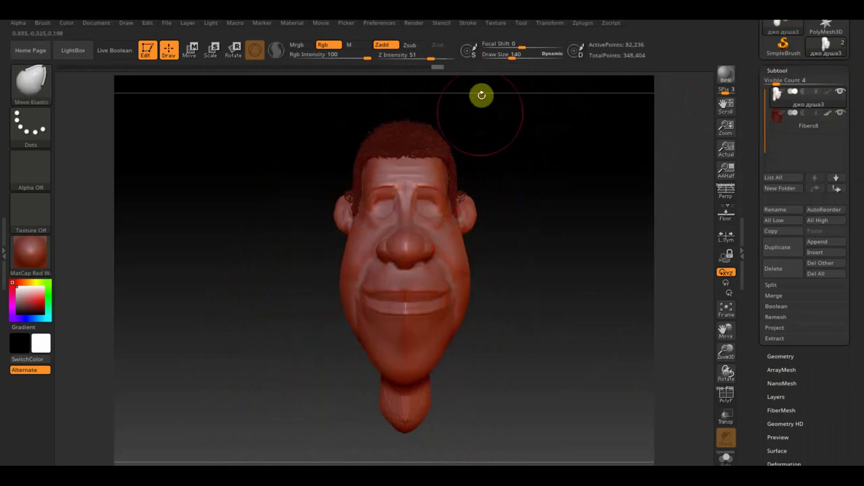
{"action": "key", "text": "b"}
{"action": "key", "text": "m"}
{"action": "key", "text": "t"}
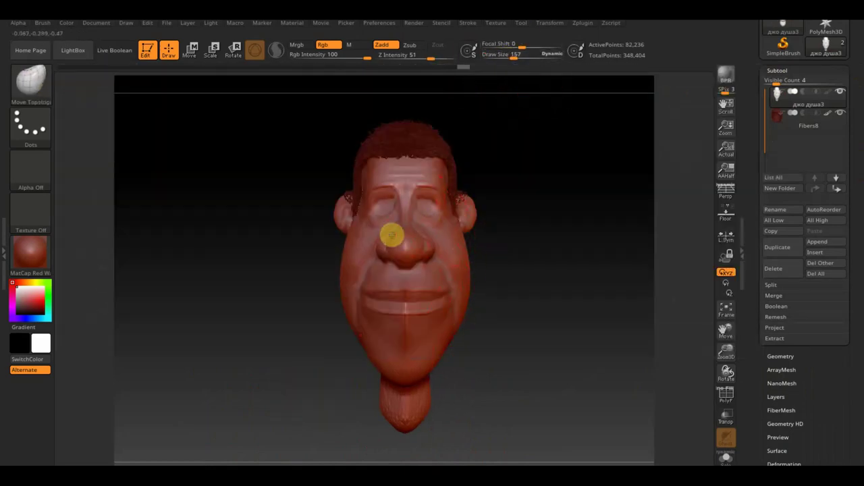
{"action": "mouse_move", "coordinate": [374, 235]}
{"action": "right_mouse_down"}
{"action": "mouse_move", "coordinate": [540, 241]}
{"action": "mouse_move", "coordinate": [512, 266]}
{"action": "right_mouse_up"}
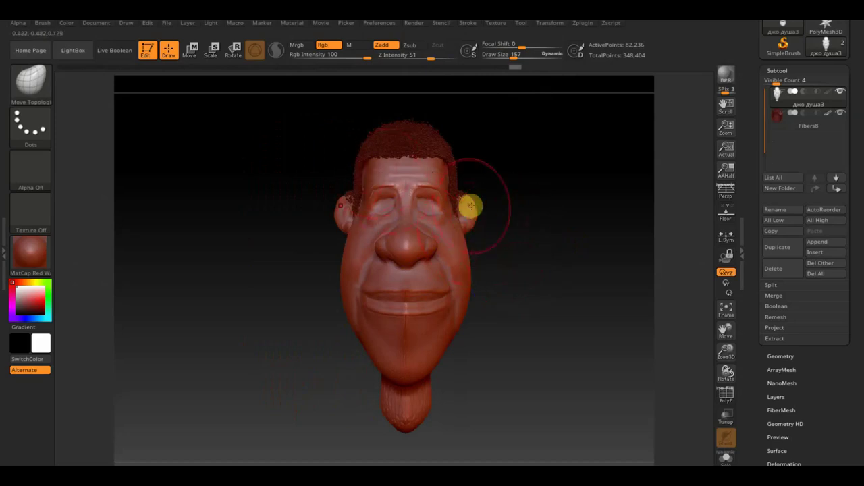
{"action": "right_click_drag", "start_coordinate": [470, 206], "coordinate": [520, 61], "text": "ctrl"}
{"action": "left_click", "coordinate": [815, 252]}
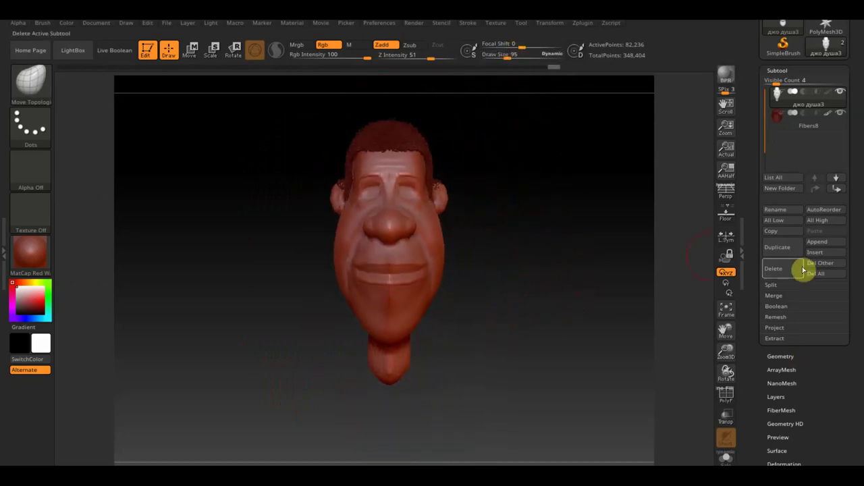
{"action": "left_click", "coordinate": [781, 145]}
Step: Position the sphere in the left eye socket and check it from front and side
{"action": "key", "text": "w"}
{"action": "mouse_move", "coordinate": [559, 266]}
{"action": "right_mouse_down"}
{"action": "mouse_move", "coordinate": [506, 201]}
{"action": "mouse_move", "coordinate": [534, 131]}
{"action": "mouse_move", "coordinate": [633, 220]}
{"action": "mouse_move", "coordinate": [533, 211]}
{"action": "mouse_move", "coordinate": [585, 285]}
{"action": "mouse_move", "coordinate": [411, 146]}
{"action": "right_mouse_up"}
{"action": "mouse_move", "coordinate": [584, 200]}
{"action": "right_mouse_down"}
{"action": "mouse_move", "coordinate": [347, 141]}
{"action": "mouse_move", "coordinate": [634, 245]}
{"action": "right_mouse_up"}
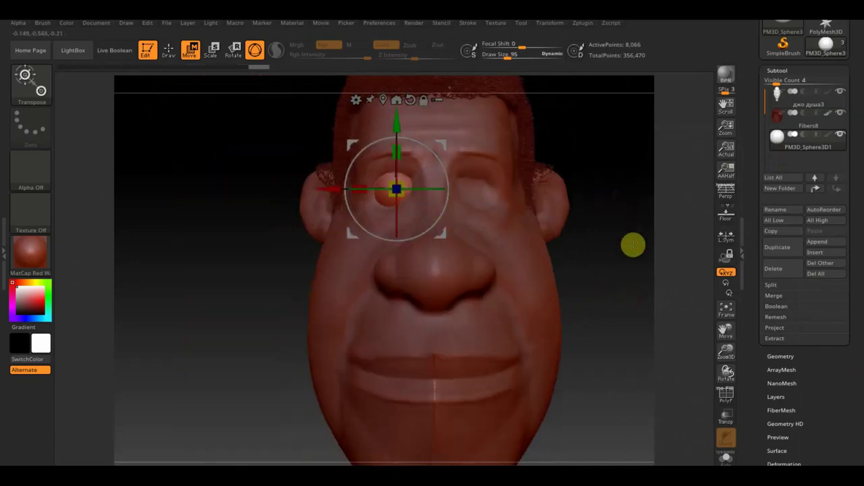
{"action": "left_click", "coordinate": [812, 267]}
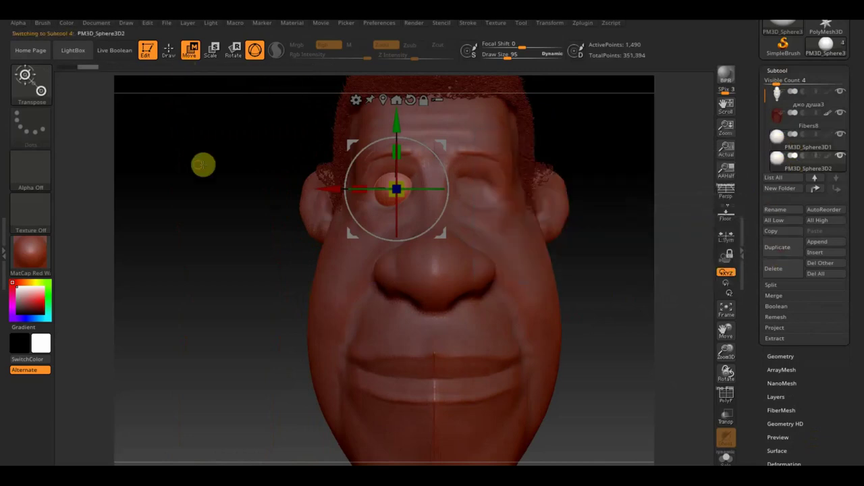
Step: Duplicate the eye sphere and set up a medium-sized Move Topological brush
{"action": "key", "text": "q"}
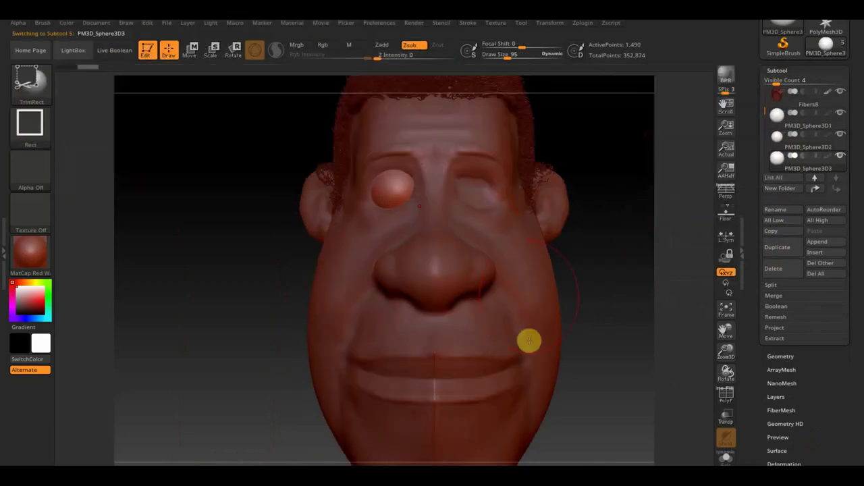
{"action": "left_click", "coordinate": [781, 139]}
{"action": "left_click", "coordinate": [777, 149]}
{"action": "left_click_drag", "start_coordinate": [507, 56], "coordinate": [496, 56]}
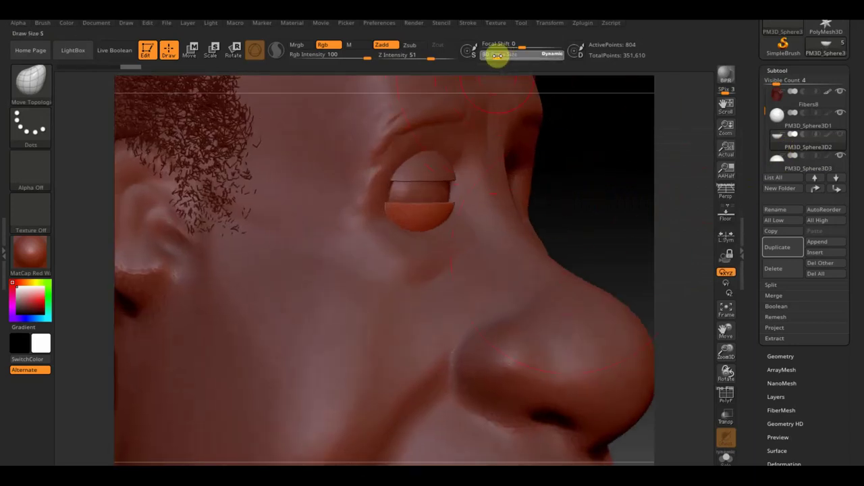
{"action": "mouse_move", "coordinate": [472, 95]}
{"action": "left_mouse_down"}
{"action": "mouse_move", "coordinate": [247, 259]}
{"action": "mouse_move", "coordinate": [386, 210]}
{"action": "left_mouse_up"}
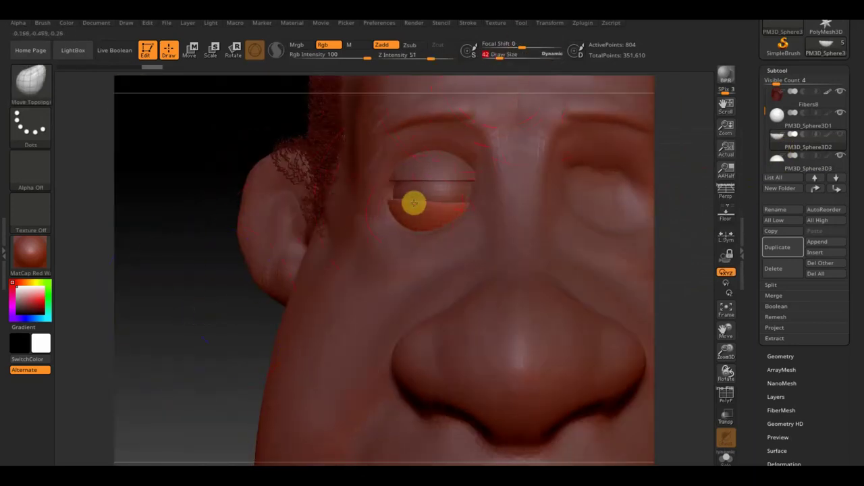
Step: Shape the sphere copies into upper and lower eyelids over the left eyeball
{"action": "left_click", "coordinate": [441, 184], "text": "alt"}
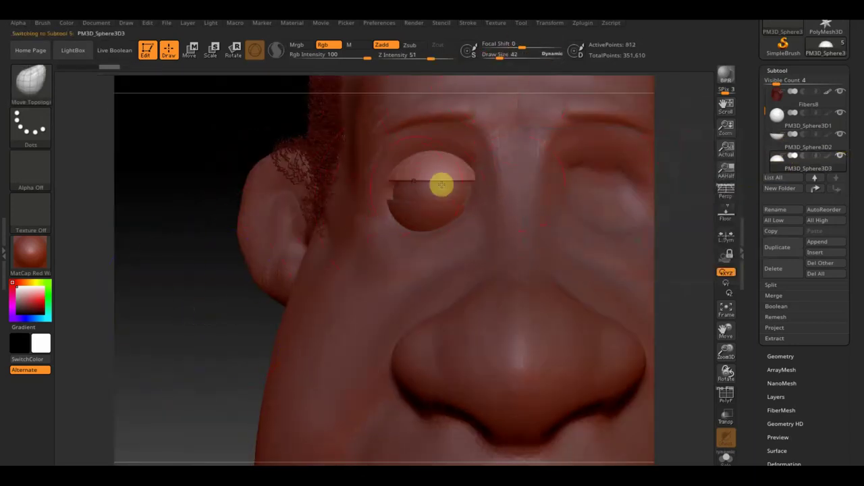
{"action": "left_click", "coordinate": [393, 207], "text": "alt"}
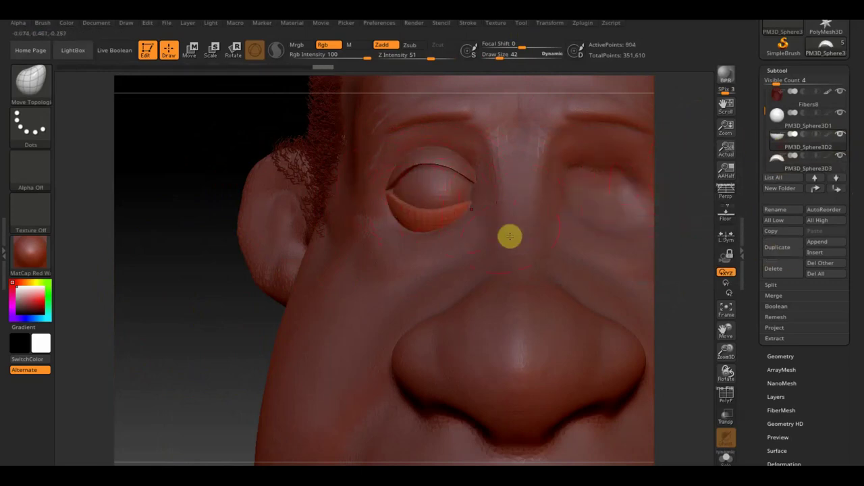
{"action": "left_click", "coordinate": [389, 194], "text": "alt"}
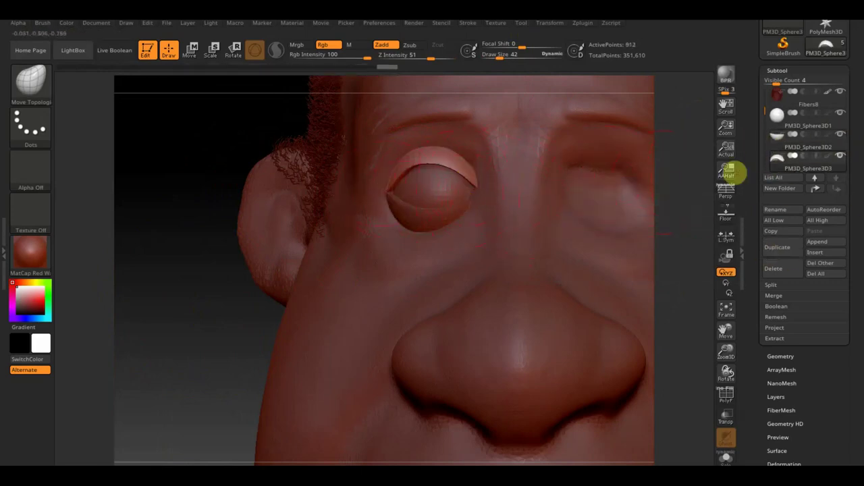
{"action": "left_click", "coordinate": [451, 208], "text": "alt"}
Step: Mirror the eyelids onto the other eye through the Geometry settings
{"action": "left_click", "coordinate": [781, 355]}
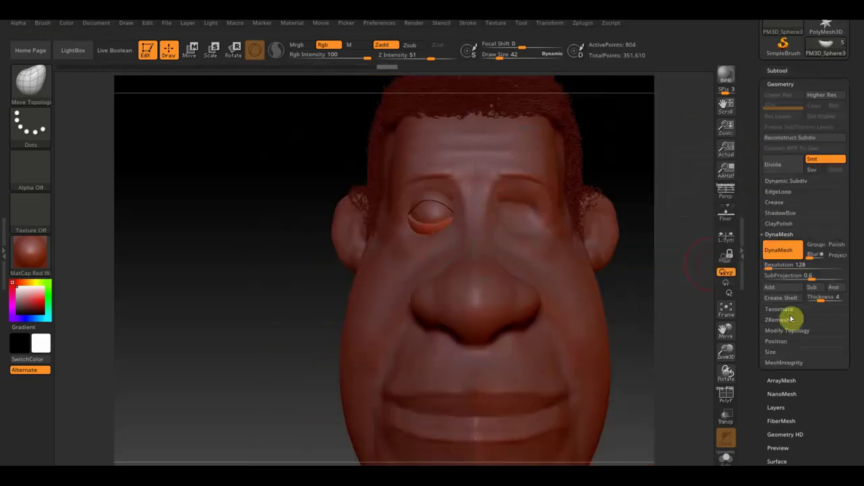
{"action": "left_click", "coordinate": [786, 298]}
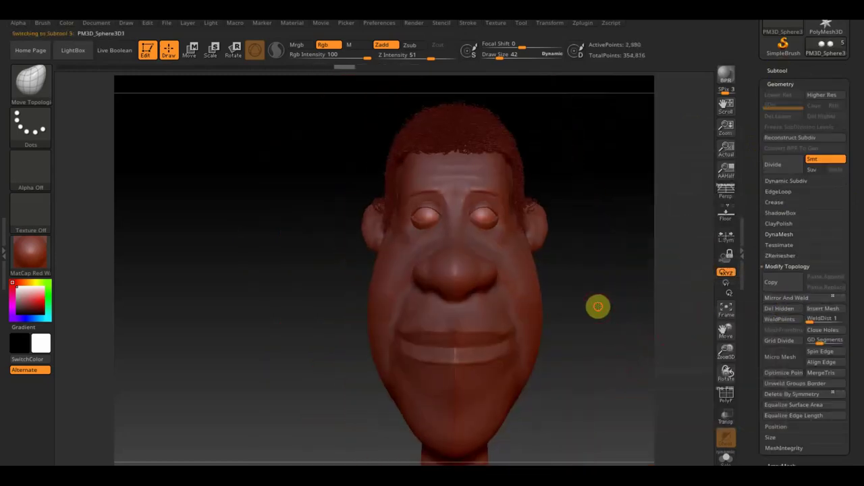
{"action": "left_click_drag", "start_coordinate": [598, 305], "coordinate": [531, 226], "text": "alt"}
{"action": "left_click", "coordinate": [232, 131], "text": "alt"}
{"action": "mouse_move", "coordinate": [233, 131]}
{"action": "left_mouse_down", "text": "shift"}
{"action": "mouse_move", "coordinate": [463, 260]}
{"action": "mouse_move", "coordinate": [549, 367]}
{"action": "mouse_move", "coordinate": [490, 81]}
{"action": "left_mouse_up", "text": "shift"}
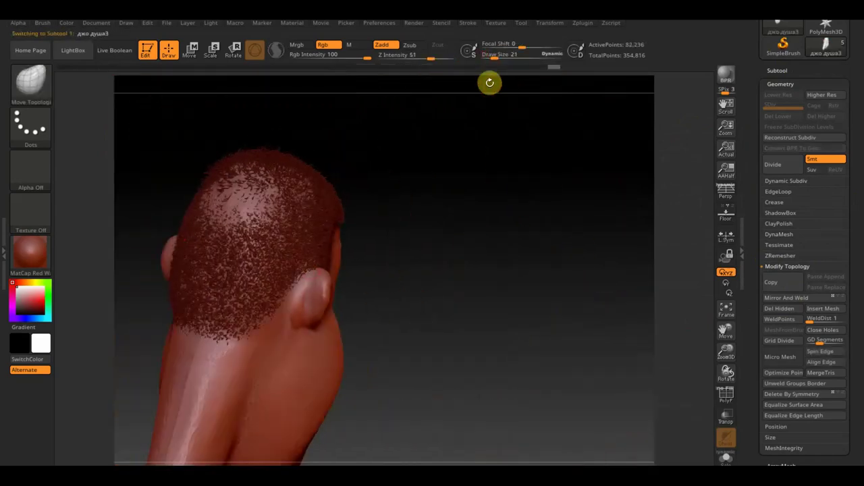
Step: Select the head mesh and paint a mustache-shaped mask above the upper lip
{"action": "left_click", "coordinate": [230, 298], "text": "alt"}
{"action": "mouse_move", "coordinate": [284, 235]}
{"action": "left_mouse_down"}
{"action": "mouse_move", "coordinate": [293, 283]}
{"action": "mouse_move", "coordinate": [509, 232]}
{"action": "mouse_move", "coordinate": [625, 245]}
{"action": "mouse_move", "coordinate": [251, 243]}
{"action": "left_mouse_up"}
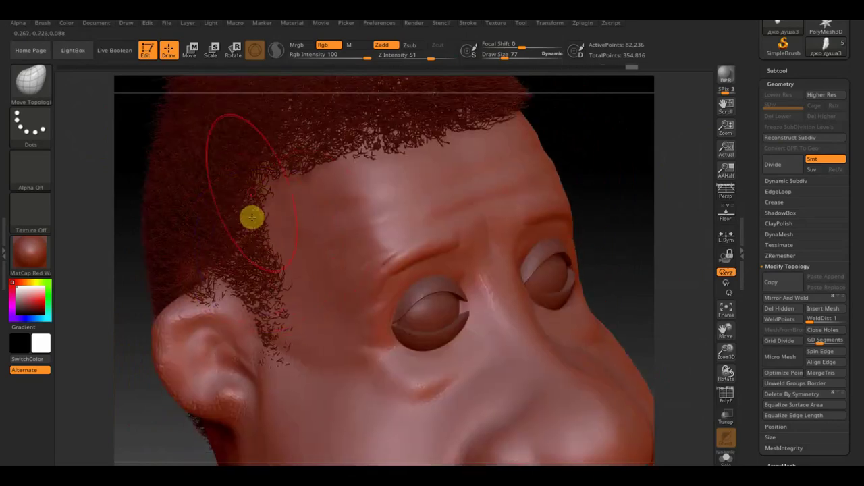
{"action": "mouse_move", "coordinate": [277, 363]}
{"action": "left_mouse_down"}
{"action": "mouse_move", "coordinate": [521, 187]}
{"action": "mouse_move", "coordinate": [547, 218]}
{"action": "mouse_move", "coordinate": [501, 54]}
{"action": "left_mouse_up"}
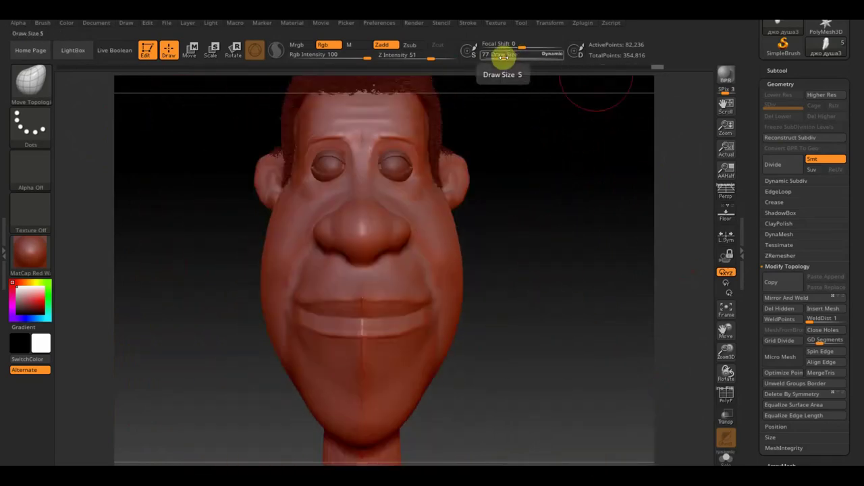
{"action": "left_click_drag", "start_coordinate": [353, 279], "coordinate": [419, 281]}
{"action": "mouse_move", "coordinate": [486, 283]}
{"action": "left_mouse_down"}
{"action": "mouse_move", "coordinate": [558, 270]}
{"action": "mouse_move", "coordinate": [461, 139]}
{"action": "left_mouse_up"}
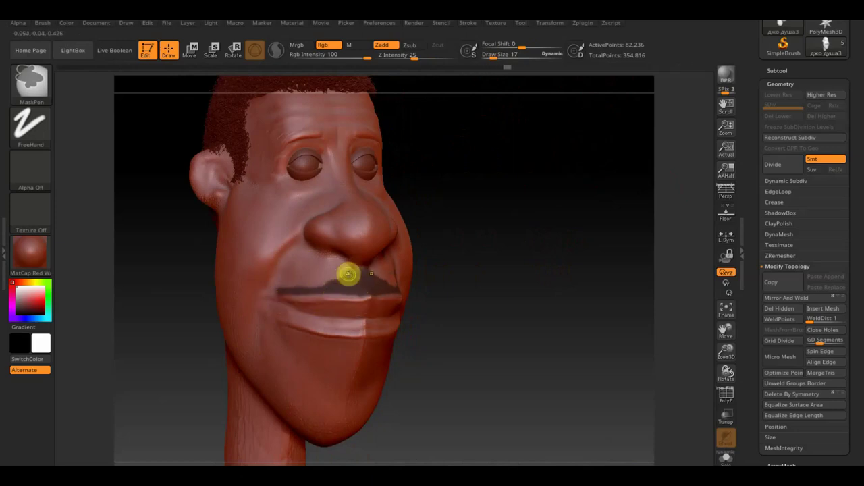
Step: Load a fiber preset onto the masked lip area, lowering MaxFibers and fiber thickness
{"action": "left_click_drag", "start_coordinate": [348, 273], "coordinate": [393, 305]}
{"action": "left_click", "coordinate": [420, 280], "text": "ctrl"}
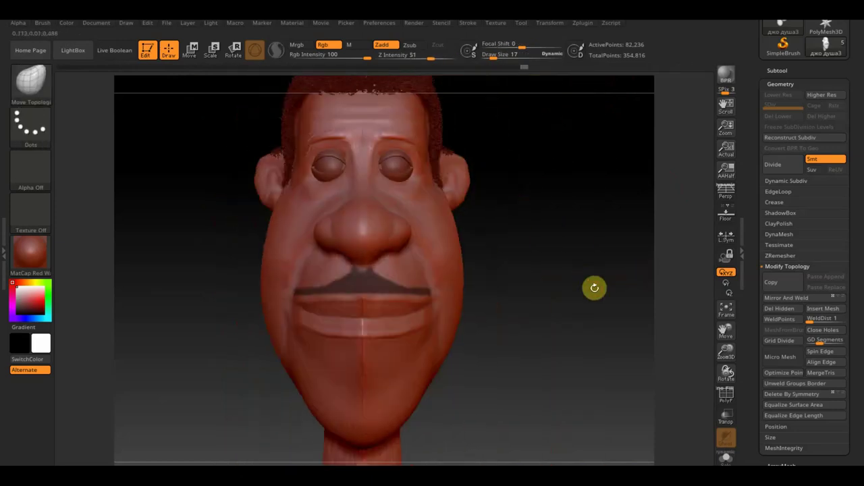
{"action": "left_click", "coordinate": [781, 138]}
{"action": "left_click", "coordinate": [772, 160]}
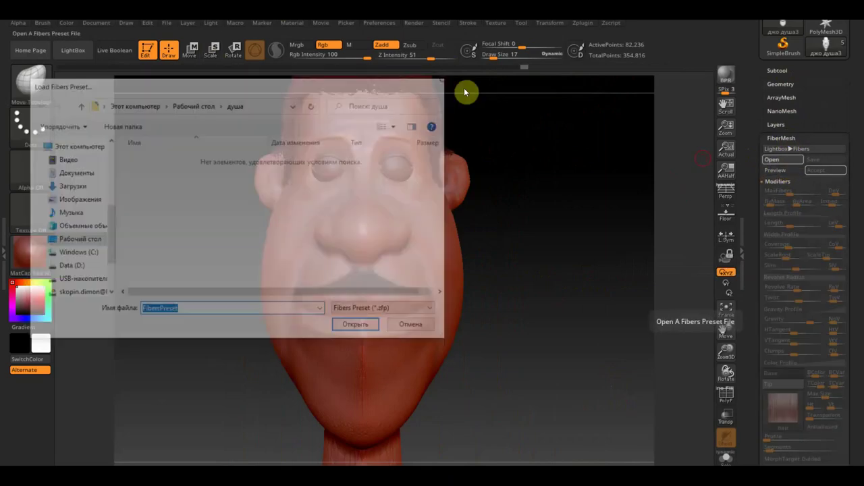
{"action": "key", "text": "Escape"}
{"action": "double_click", "coordinate": [145, 255]}
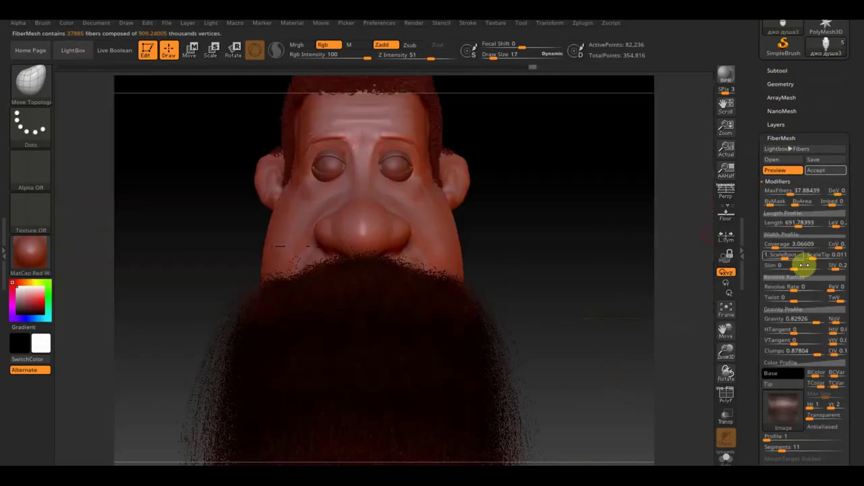
{"action": "left_click_drag", "start_coordinate": [788, 191], "coordinate": [783, 191]}
{"action": "left_click_drag", "start_coordinate": [790, 266], "coordinate": [623, 276]}
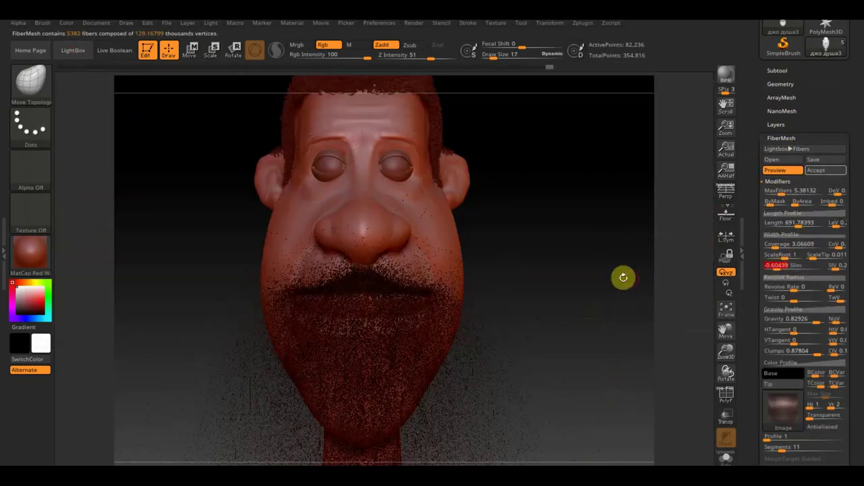
Step: Switch to the curly Fibers435 preset, shortening Length and thinning the roots
{"action": "left_click", "coordinate": [780, 161]}
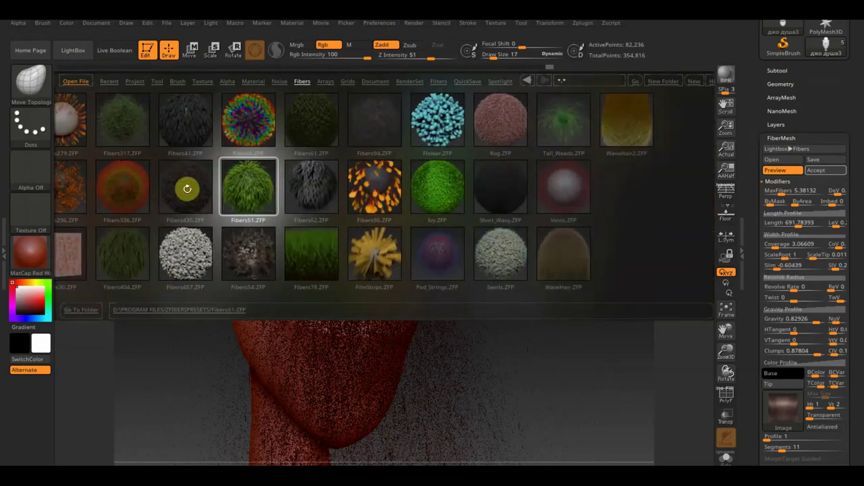
{"action": "double_click", "coordinate": [187, 188]}
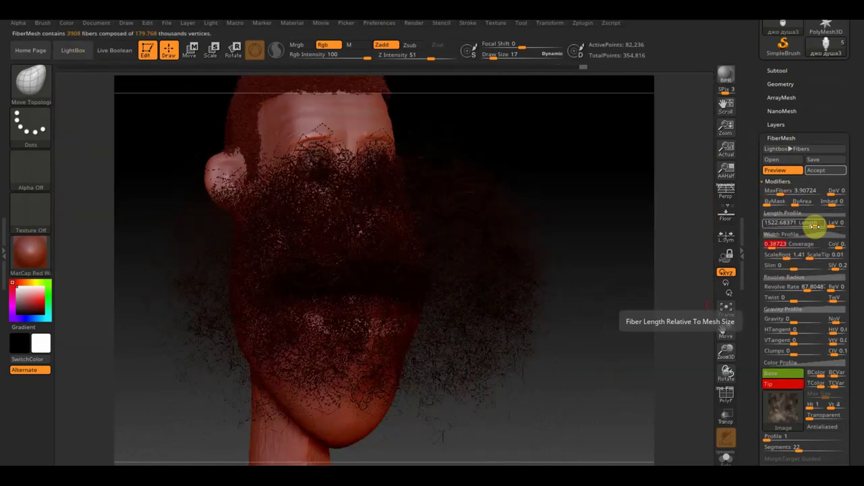
{"action": "left_click_drag", "start_coordinate": [815, 226], "coordinate": [628, 263]}
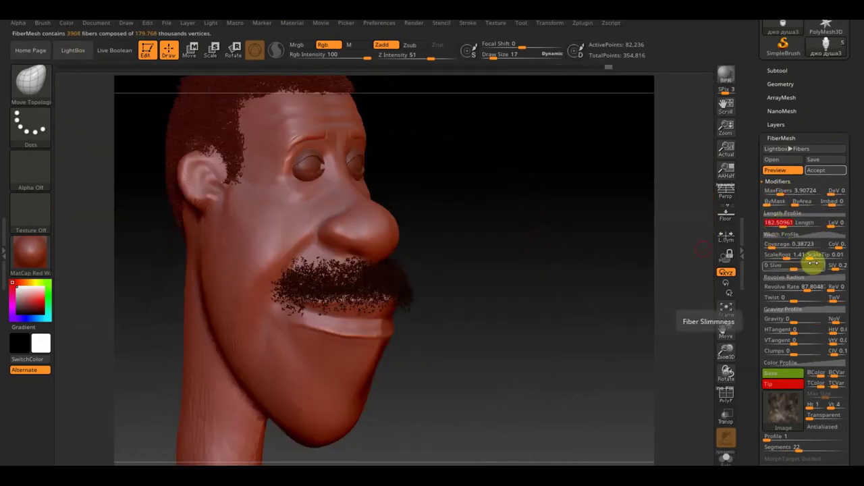
{"action": "mouse_move", "coordinate": [813, 263]}
{"action": "left_mouse_down"}
{"action": "mouse_move", "coordinate": [795, 270]}
{"action": "mouse_move", "coordinate": [808, 257]}
{"action": "left_mouse_up"}
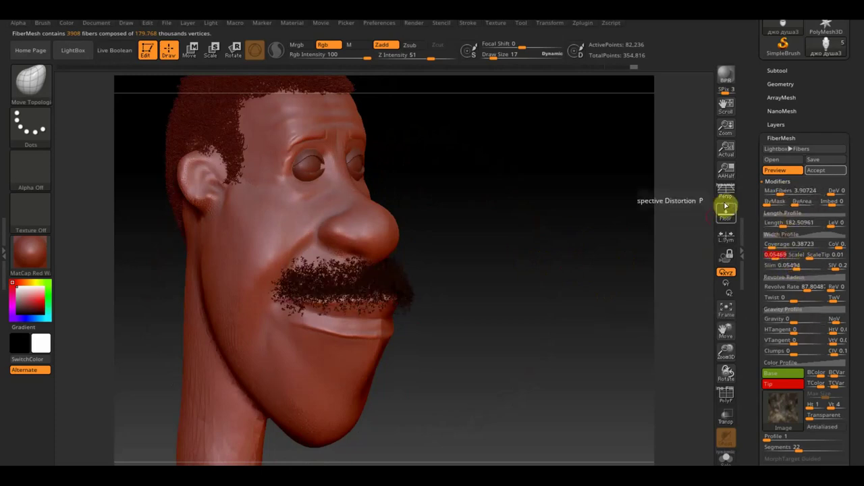
{"action": "mouse_move", "coordinate": [648, 212]}
{"action": "left_mouse_down"}
{"action": "mouse_move", "coordinate": [600, 214]}
{"action": "mouse_move", "coordinate": [585, 274]}
{"action": "mouse_move", "coordinate": [564, 218]}
{"action": "left_mouse_up"}
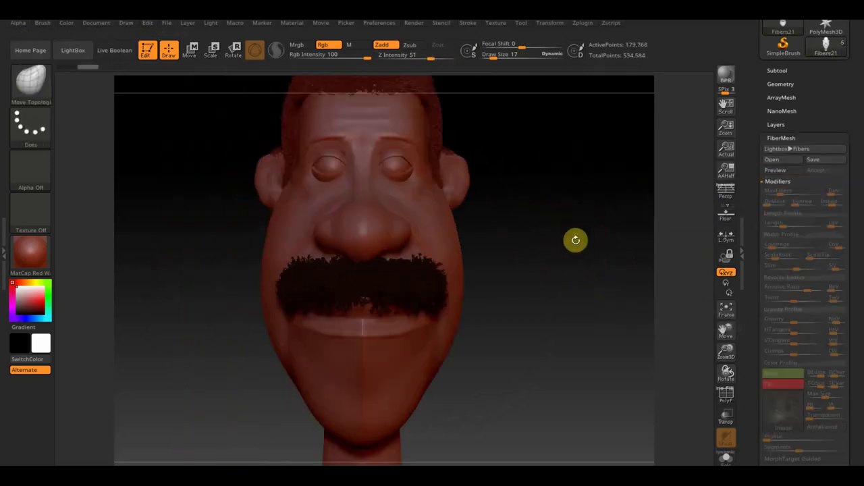
{"action": "key", "text": "F1"}
Step: Choose the GroomerStrong brush and select the Fibers21 mustache subtool
{"action": "left_click", "coordinate": [434, 290]}
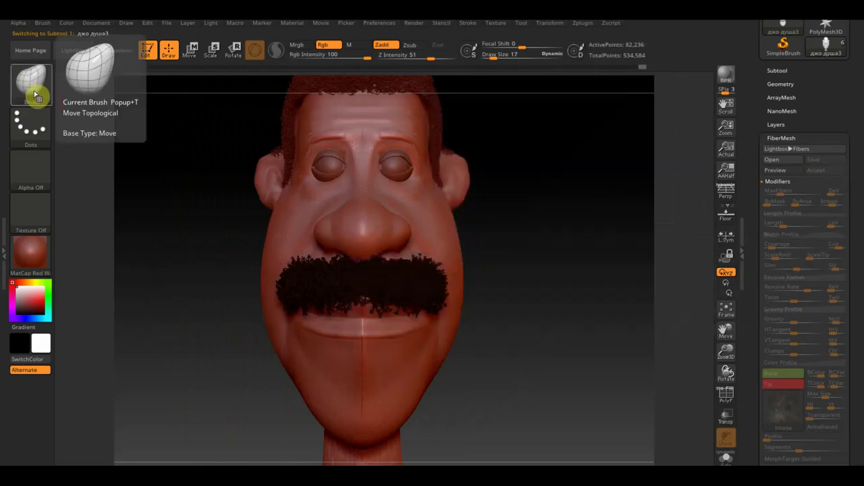
{"action": "left_click", "coordinate": [35, 94]}
{"action": "mouse_move", "coordinate": [431, 162]}
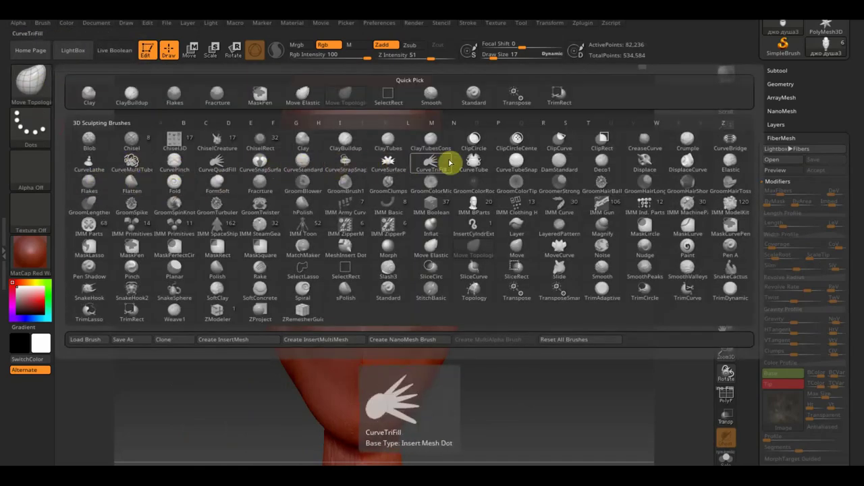
{"action": "left_click", "coordinate": [559, 181]}
{"action": "left_click_drag", "start_coordinate": [531, 193], "coordinate": [313, 276]}
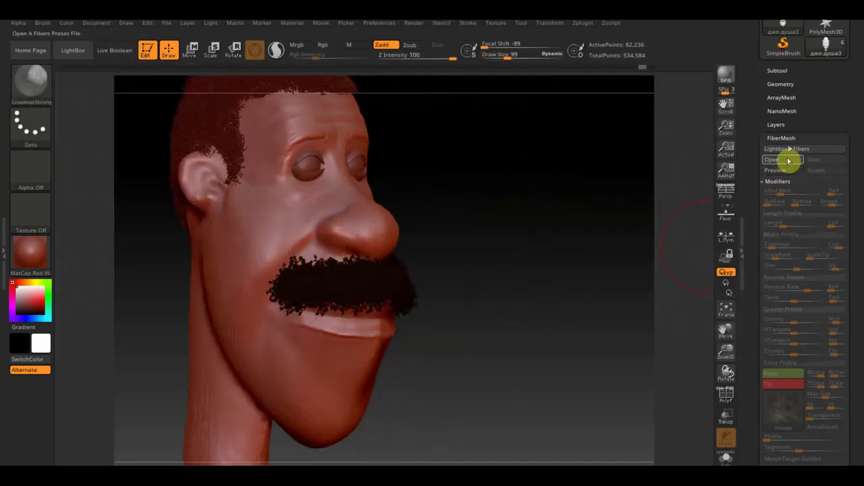
{"action": "left_click", "coordinate": [777, 71]}
{"action": "left_click", "coordinate": [375, 281], "text": "alt"}
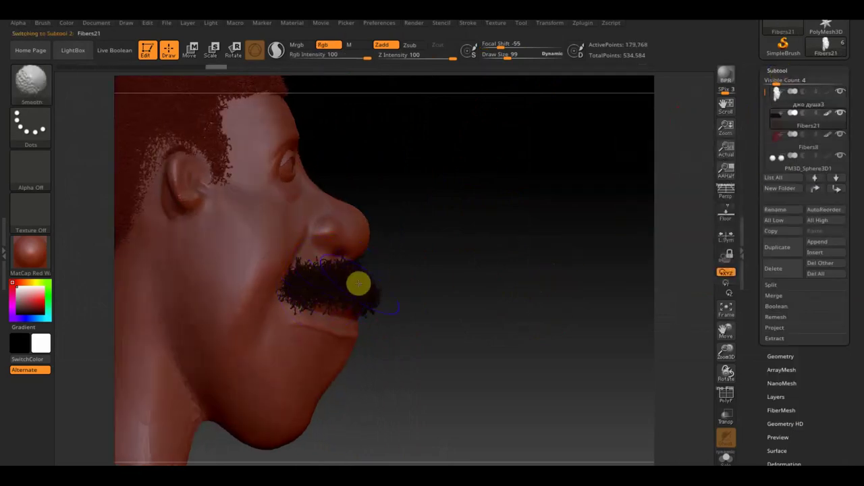
Step: Comb the mustache fibers flatter along the lip, undoing and redoing a stroke
{"action": "mouse_move", "coordinate": [366, 284]}
{"action": "left_mouse_down"}
{"action": "mouse_move", "coordinate": [356, 286]}
{"action": "mouse_move", "coordinate": [423, 288]}
{"action": "mouse_move", "coordinate": [491, 87]}
{"action": "mouse_move", "coordinate": [339, 284]}
{"action": "mouse_move", "coordinate": [541, 286]}
{"action": "left_mouse_up"}
{"action": "left_click", "coordinate": [781, 355]}
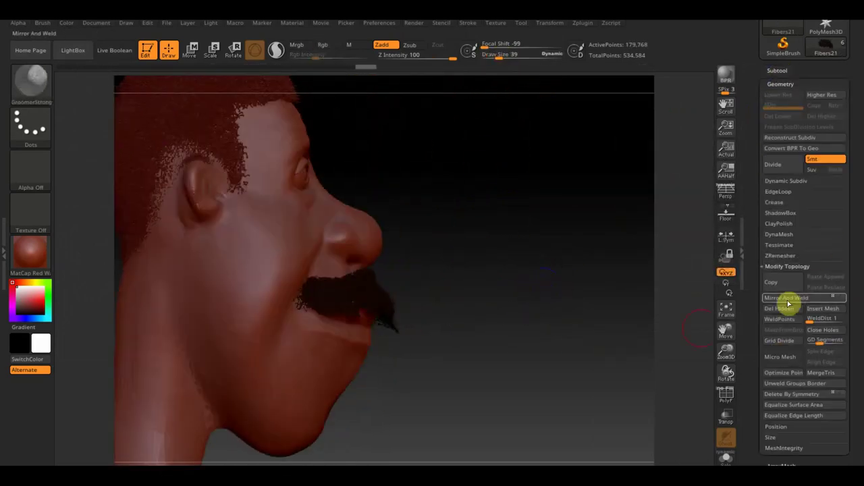
{"action": "mouse_move", "coordinate": [635, 314]}
{"action": "left_mouse_down"}
{"action": "mouse_move", "coordinate": [573, 320]}
{"action": "mouse_move", "coordinate": [528, 309]}
{"action": "left_mouse_up"}
{"action": "left_click", "coordinate": [194, 66]}
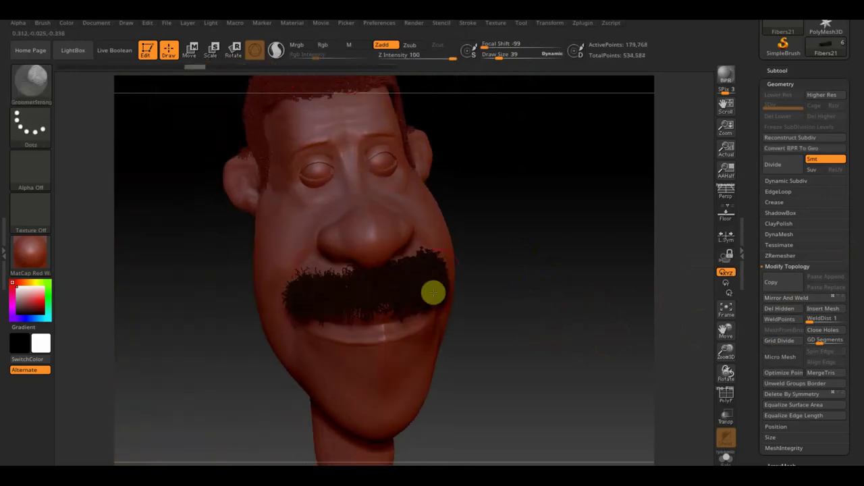
{"action": "left_click_drag", "start_coordinate": [526, 214], "coordinate": [322, 280]}
{"action": "mouse_move", "coordinate": [380, 297]}
{"action": "left_mouse_down"}
{"action": "mouse_move", "coordinate": [493, 305]}
{"action": "mouse_move", "coordinate": [492, 252]}
{"action": "mouse_move", "coordinate": [314, 285]}
{"action": "left_mouse_up"}
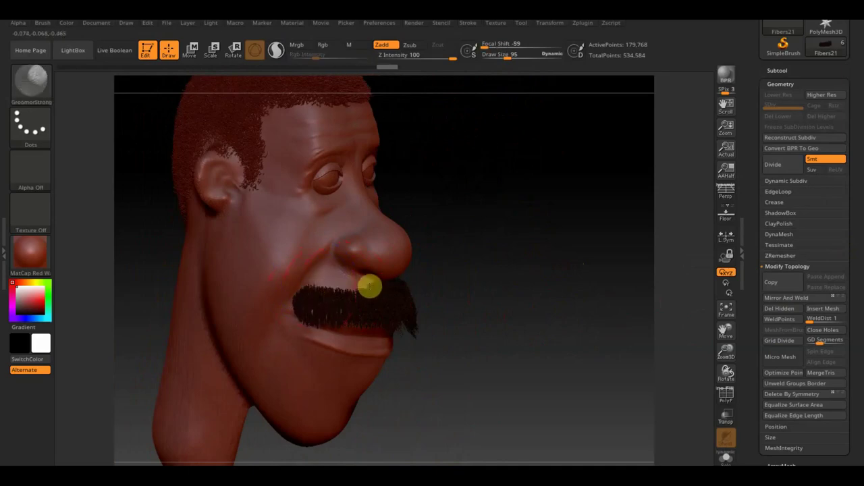
{"action": "mouse_move", "coordinate": [370, 287]}
{"action": "left_mouse_down"}
{"action": "mouse_move", "coordinate": [425, 290]}
{"action": "mouse_move", "coordinate": [540, 332]}
{"action": "mouse_move", "coordinate": [479, 313]}
{"action": "mouse_move", "coordinate": [301, 311]}
{"action": "mouse_move", "coordinate": [519, 305]}
{"action": "mouse_move", "coordinate": [187, 96]}
{"action": "left_mouse_up"}
Step: Scale the Fibers21 mustache down along Y into a thin strip, then return to Draw mode
{"action": "key", "text": "w"}
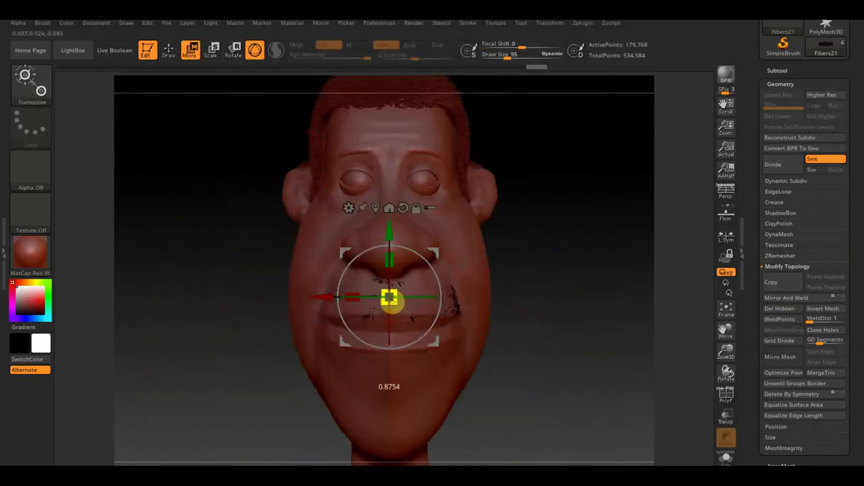
{"action": "mouse_move", "coordinate": [390, 298]}
{"action": "left_mouse_down"}
{"action": "mouse_move", "coordinate": [553, 283]}
{"action": "mouse_move", "coordinate": [392, 283]}
{"action": "left_mouse_up"}
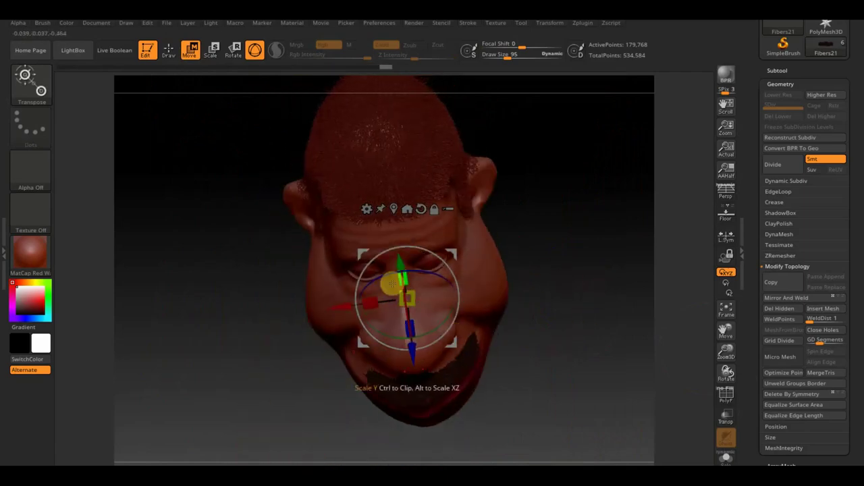
{"action": "left_click_drag", "start_coordinate": [456, 289], "coordinate": [557, 227]}
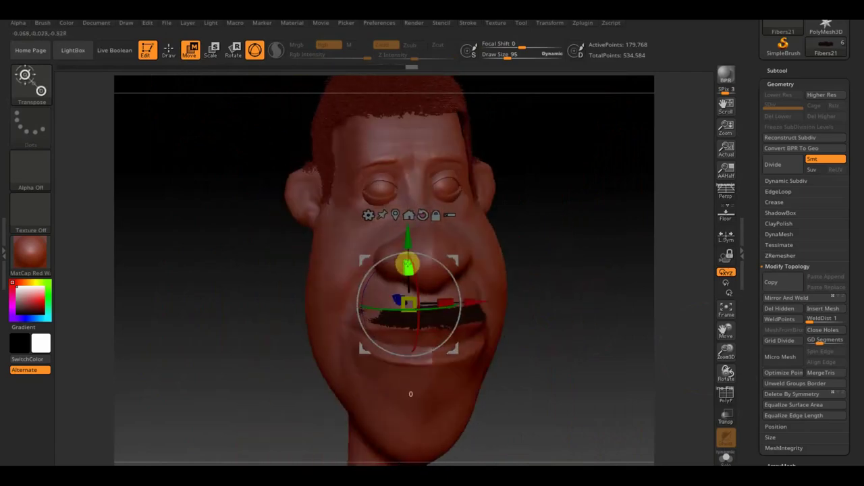
{"action": "mouse_move", "coordinate": [406, 263]}
{"action": "left_mouse_down"}
{"action": "mouse_move", "coordinate": [560, 232]}
{"action": "mouse_move", "coordinate": [392, 341]}
{"action": "left_mouse_up"}
{"action": "key", "text": "q"}
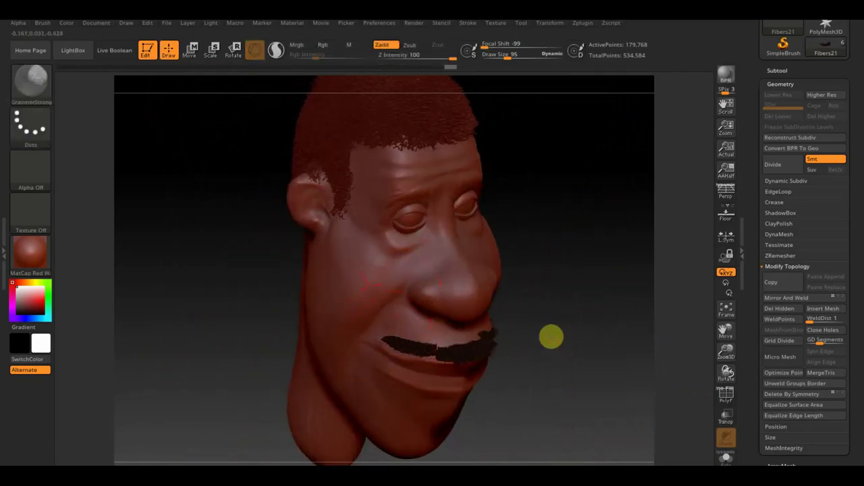
{"action": "mouse_move", "coordinate": [551, 337]}
{"action": "left_mouse_down"}
{"action": "mouse_move", "coordinate": [436, 339]}
{"action": "mouse_move", "coordinate": [473, 347]}
{"action": "mouse_move", "coordinate": [594, 322]}
{"action": "mouse_move", "coordinate": [405, 305]}
{"action": "left_mouse_up"}
{"action": "key", "text": "w"}
{"action": "key", "text": "q"}
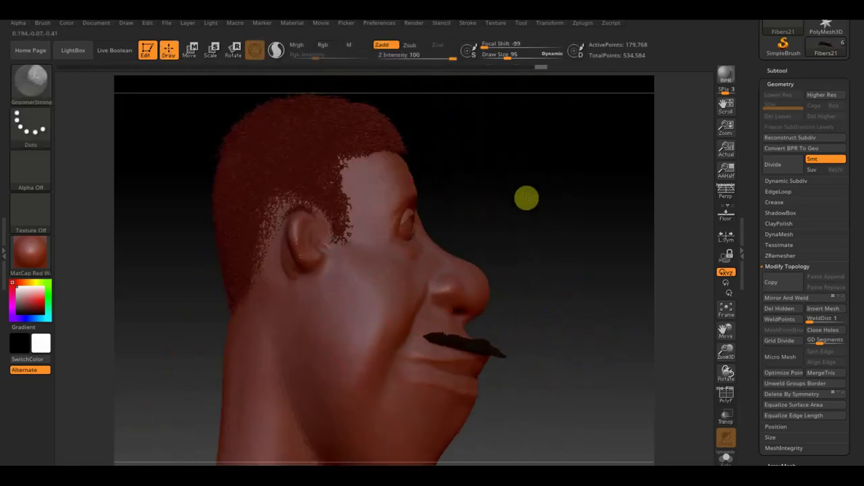
{"action": "mouse_move", "coordinate": [526, 198]}
{"action": "left_mouse_down"}
{"action": "mouse_move", "coordinate": [375, 352]}
{"action": "mouse_move", "coordinate": [501, 335]}
{"action": "left_mouse_up"}
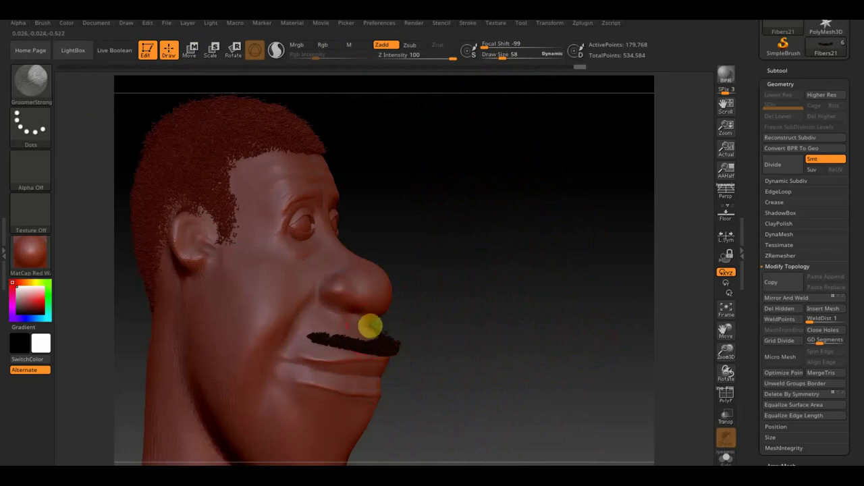
{"action": "mouse_move", "coordinate": [370, 327]}
{"action": "left_mouse_down"}
{"action": "mouse_move", "coordinate": [434, 320]}
{"action": "mouse_move", "coordinate": [540, 417]}
{"action": "mouse_move", "coordinate": [613, 308]}
{"action": "mouse_move", "coordinate": [569, 361]}
{"action": "mouse_move", "coordinate": [529, 290]}
{"action": "left_mouse_up"}
{"action": "scroll", "coordinate": [810, 324], "scroll_direction": "down", "scroll_amount": 4}
Step: Zoom in on the mustache, undo its stray tail, and pick the GroomHairShort brush
{"action": "scroll", "coordinate": [803, 327], "scroll_direction": "down", "scroll_amount": 2}
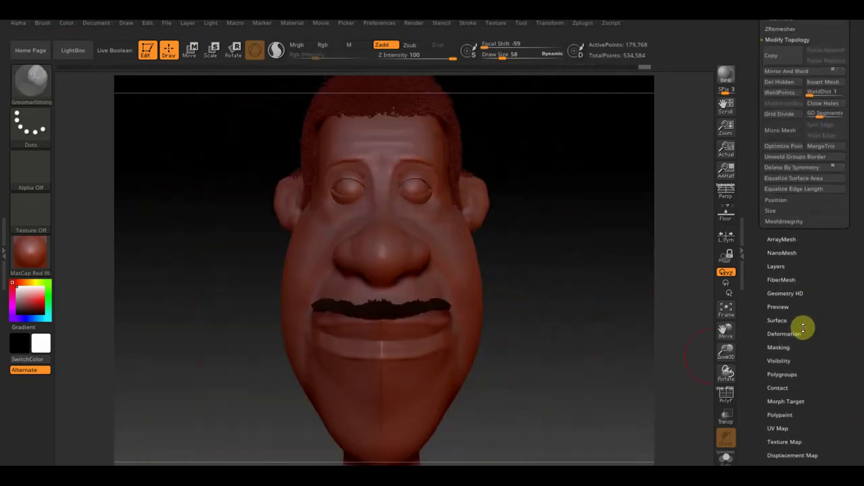
{"action": "mouse_move", "coordinate": [587, 327]}
{"action": "left_mouse_down"}
{"action": "mouse_move", "coordinate": [399, 335]}
{"action": "mouse_move", "coordinate": [497, 306]}
{"action": "mouse_move", "coordinate": [457, 205]}
{"action": "left_mouse_up"}
{"action": "key", "text": "ctrl+z"}
{"action": "key", "text": "b"}
{"action": "key", "text": "g"}
{"action": "key", "text": "c"}
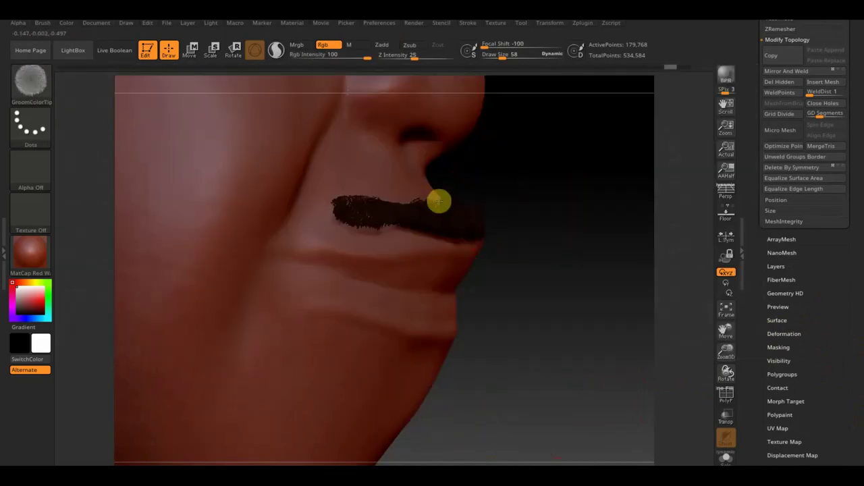
{"action": "key", "text": "b"}
{"action": "left_click", "coordinate": [648, 187]}
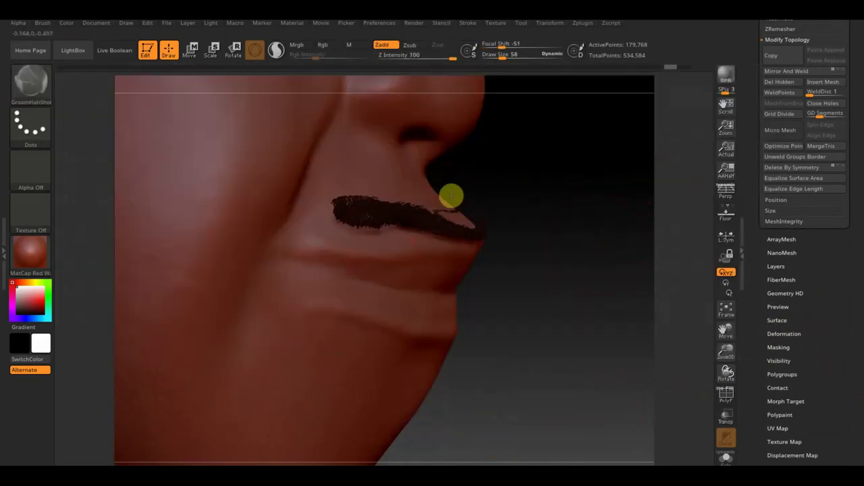
Step: Add denser hair along the mustache's right side, middle and left end, adjusting Deformation
{"action": "mouse_move", "coordinate": [437, 196]}
{"action": "left_mouse_down"}
{"action": "mouse_move", "coordinate": [497, 234]}
{"action": "mouse_move", "coordinate": [361, 216]}
{"action": "left_mouse_up"}
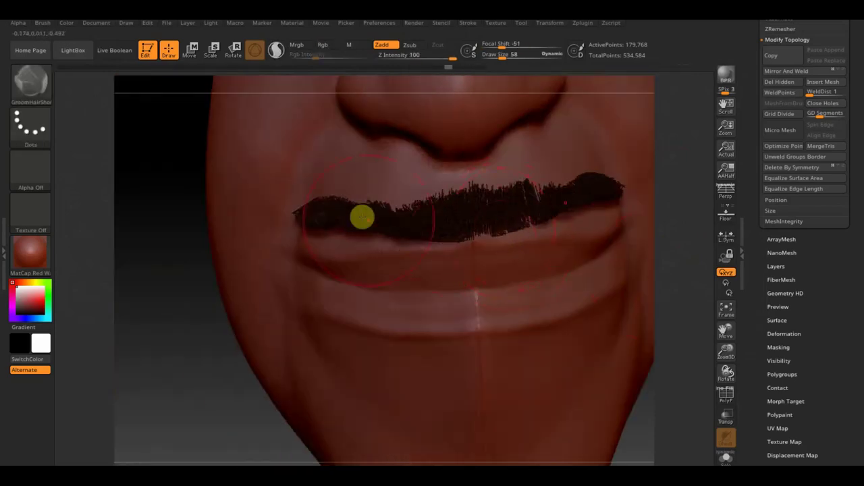
{"action": "left_click", "coordinate": [784, 333]}
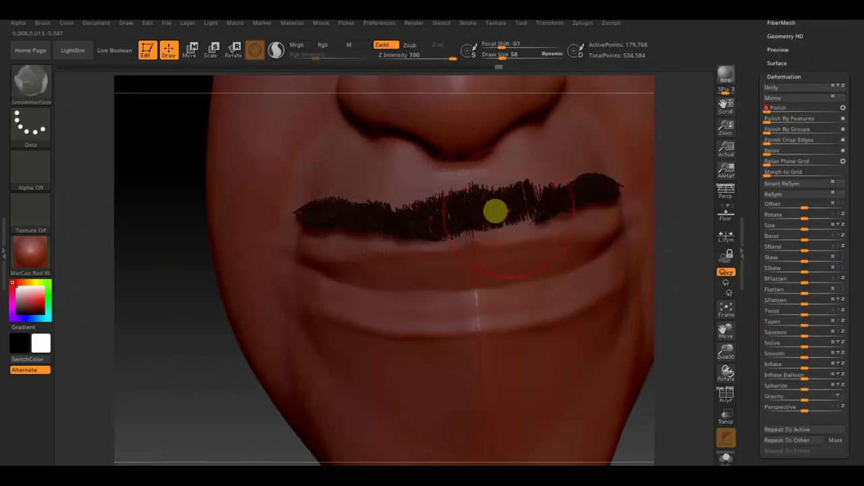
{"action": "mouse_move", "coordinate": [495, 211]}
{"action": "left_mouse_down"}
{"action": "mouse_move", "coordinate": [428, 196]}
{"action": "mouse_move", "coordinate": [468, 202]}
{"action": "left_mouse_up"}
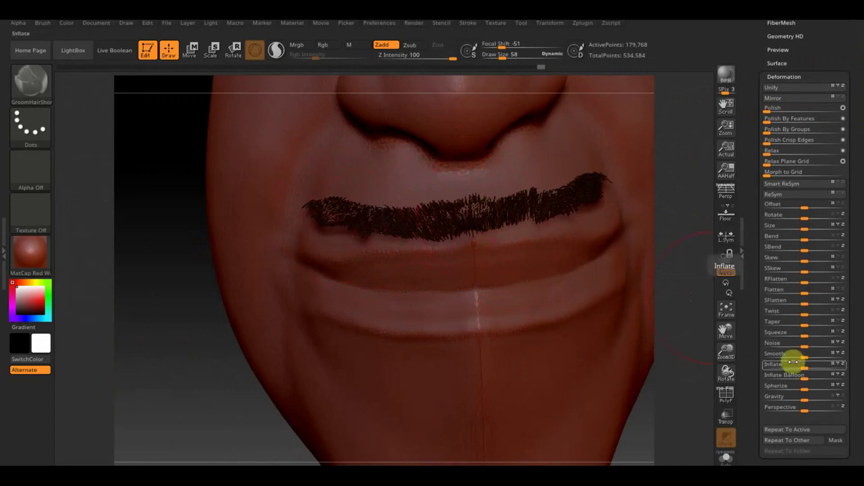
{"action": "mouse_move", "coordinate": [236, 374]}
{"action": "left_mouse_down"}
{"action": "mouse_move", "coordinate": [317, 208]}
{"action": "mouse_move", "coordinate": [308, 201]}
{"action": "mouse_move", "coordinate": [447, 208]}
{"action": "mouse_move", "coordinate": [358, 227]}
{"action": "mouse_move", "coordinate": [341, 243]}
{"action": "mouse_move", "coordinate": [393, 260]}
{"action": "mouse_move", "coordinate": [408, 248]}
{"action": "mouse_move", "coordinate": [556, 303]}
{"action": "mouse_move", "coordinate": [560, 361]}
{"action": "mouse_move", "coordinate": [501, 336]}
{"action": "left_mouse_up"}
{"action": "left_click_drag", "start_coordinate": [280, 338], "coordinate": [579, 330]}
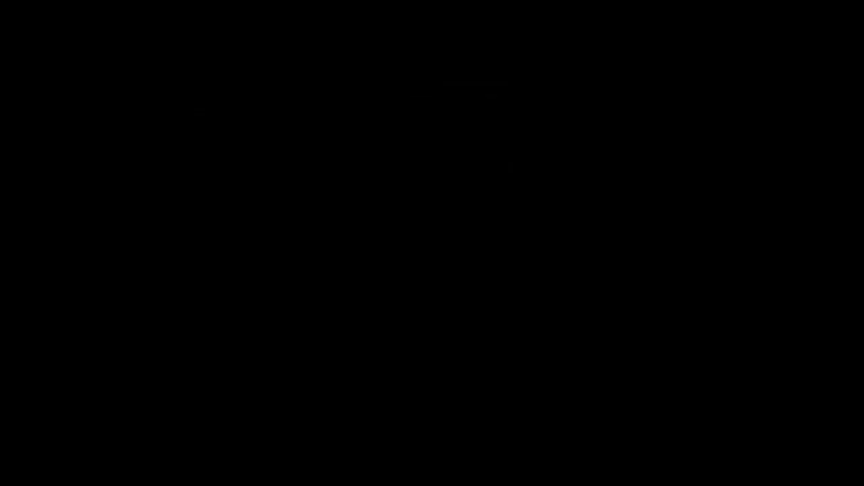